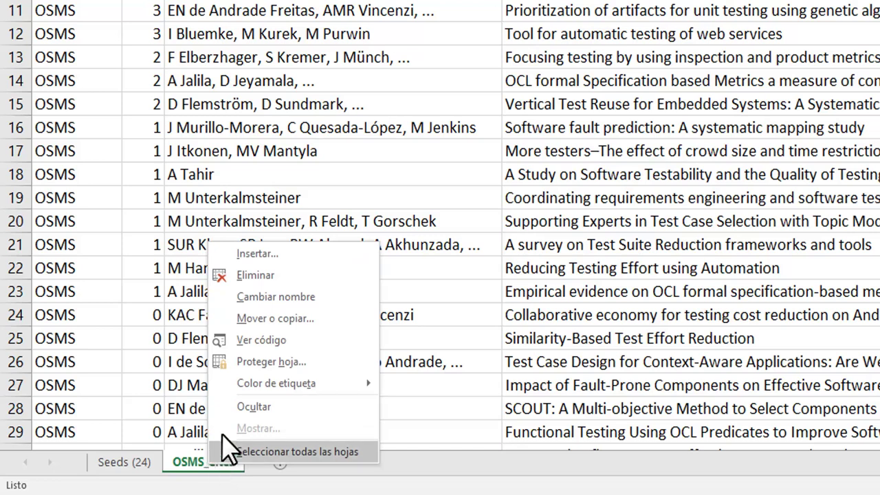
Create a copy of the OSMS_Cites sheet at the end of the workbook
left_click(279, 324)
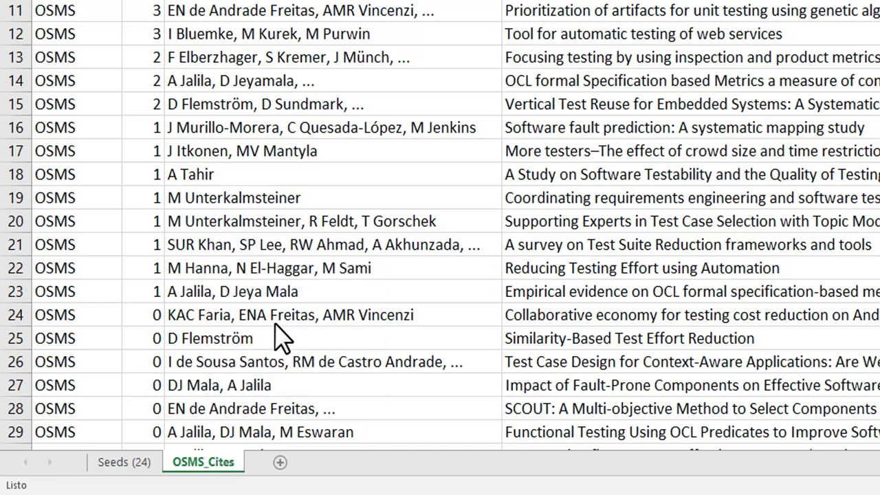
left_click(163, 390)
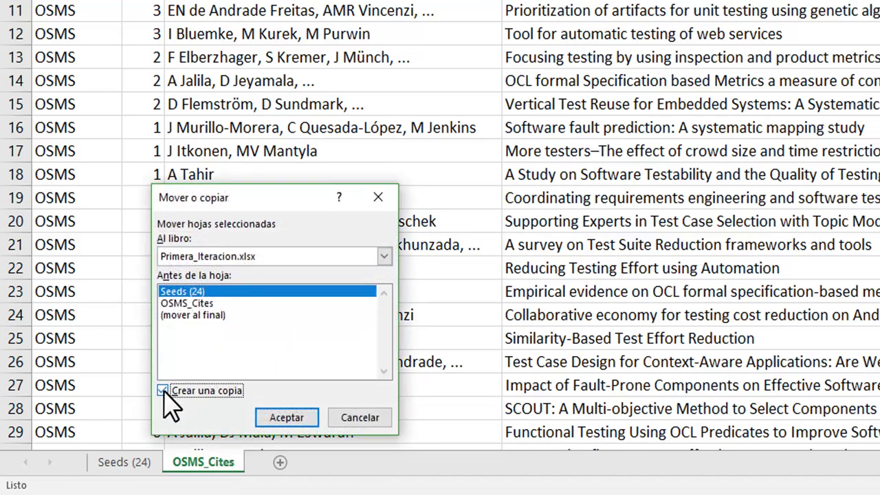
left_click(219, 317)
left_click(285, 419)
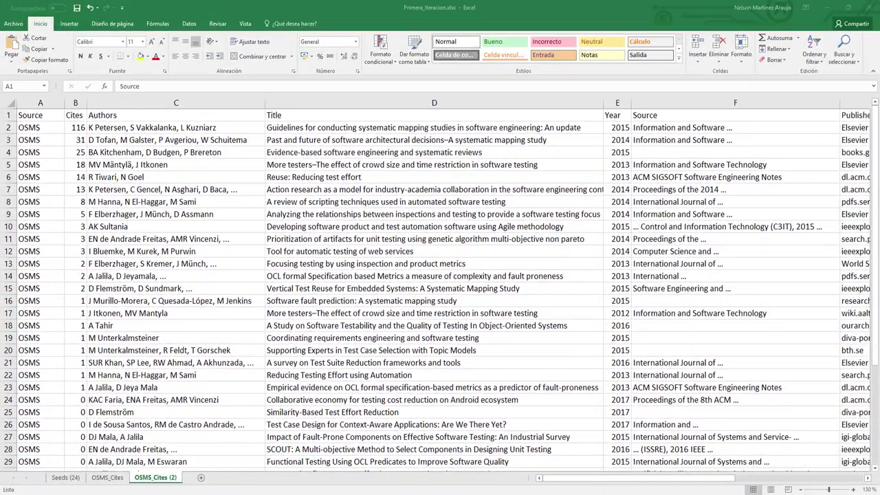
Sort all data in the copied sheet by the Title column's values from A to Z, treating the first row as headers
key("ctrl+e")
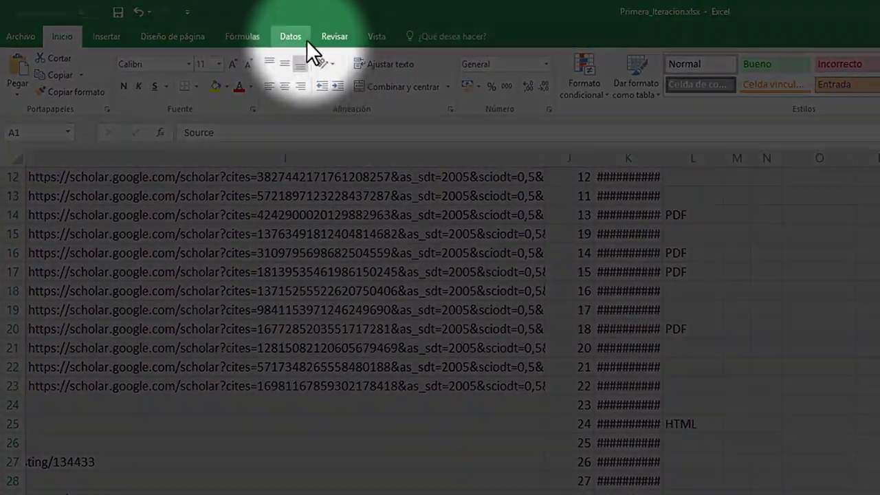
left_click(303, 38)
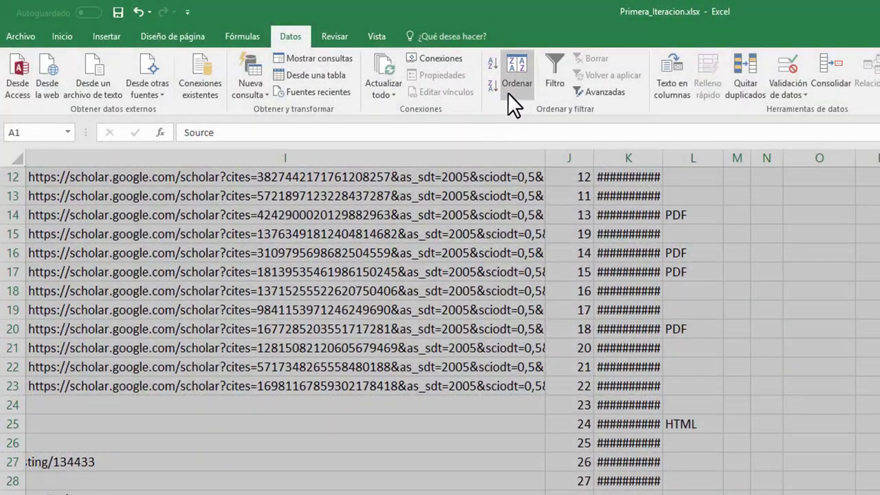
left_click(507, 93)
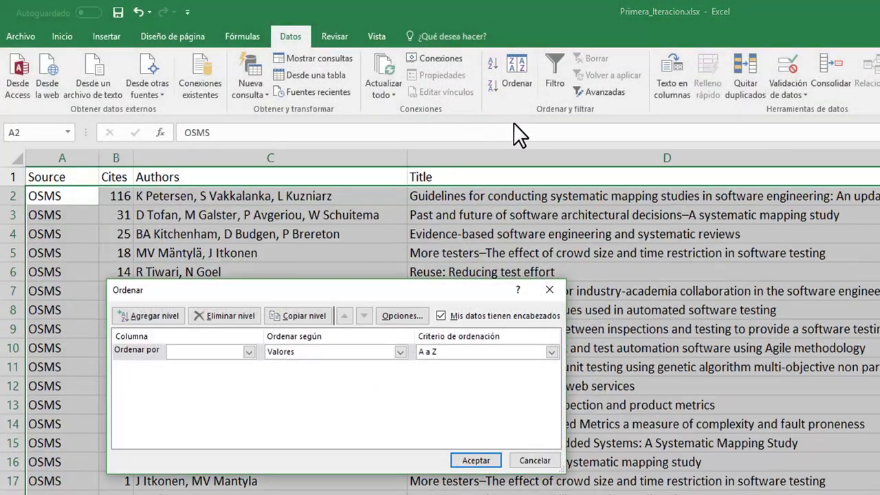
left_click(244, 353)
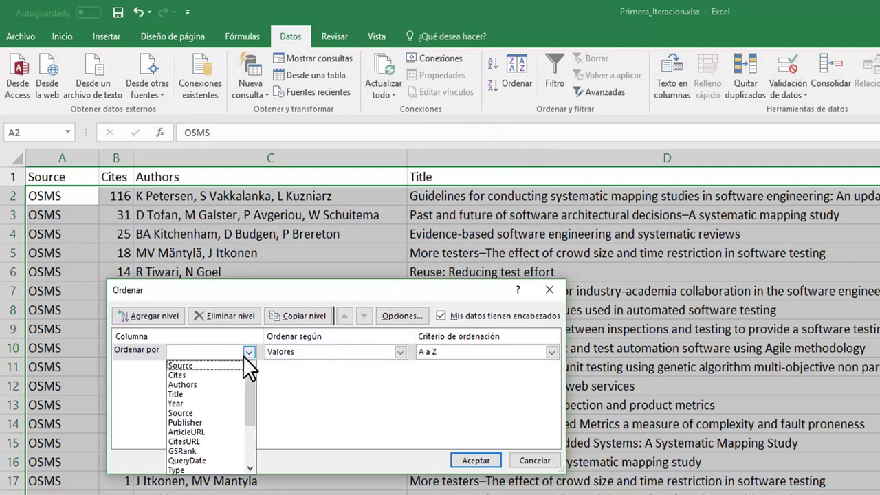
left_click(201, 393)
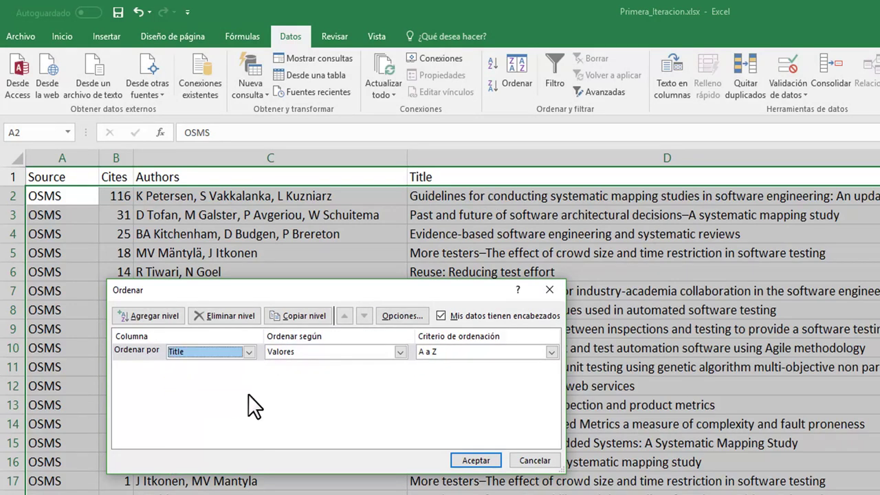
left_click(468, 465)
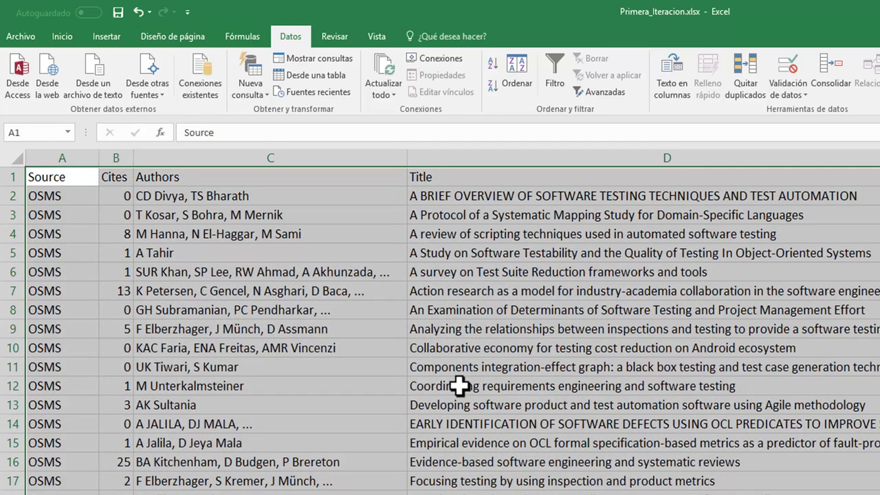
left_click(443, 179)
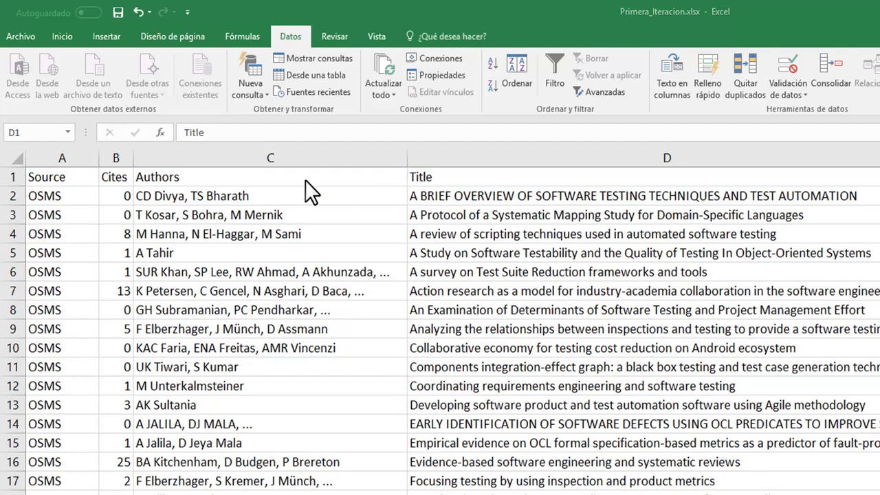
Insert a new column before the Source column A and enter the header Duplicates in A1
left_click(63, 160)
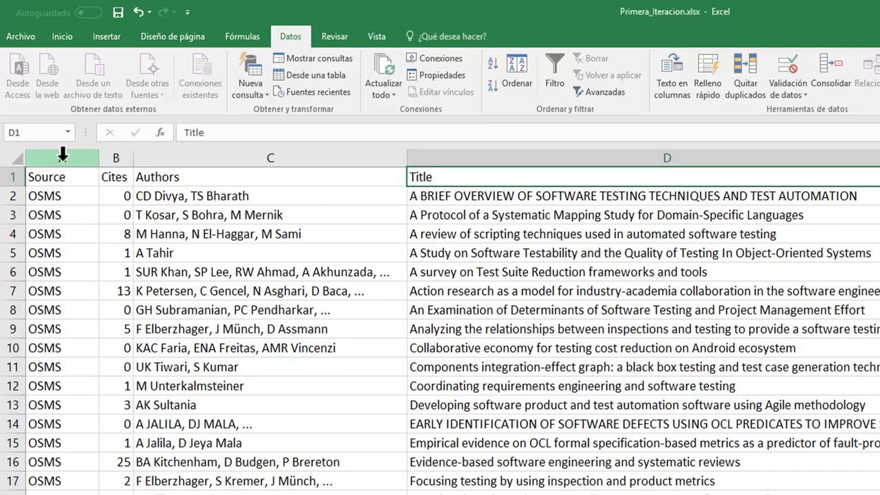
right_click(61, 160)
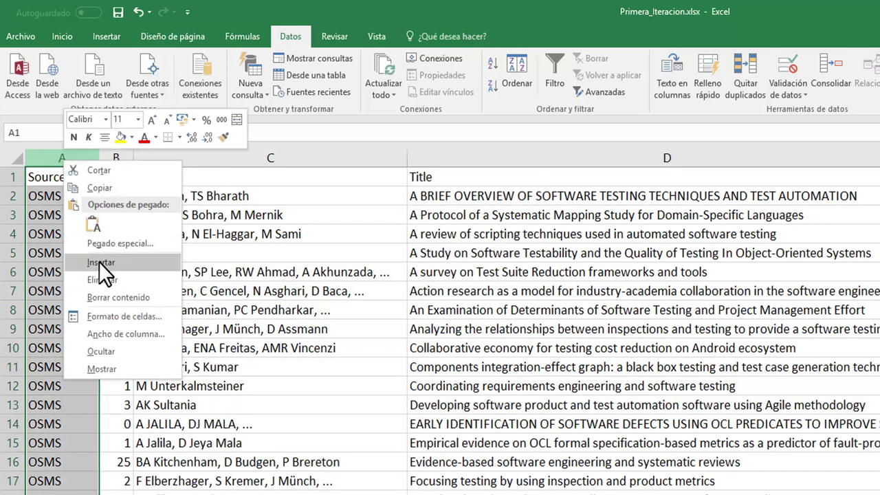
key("Escape")
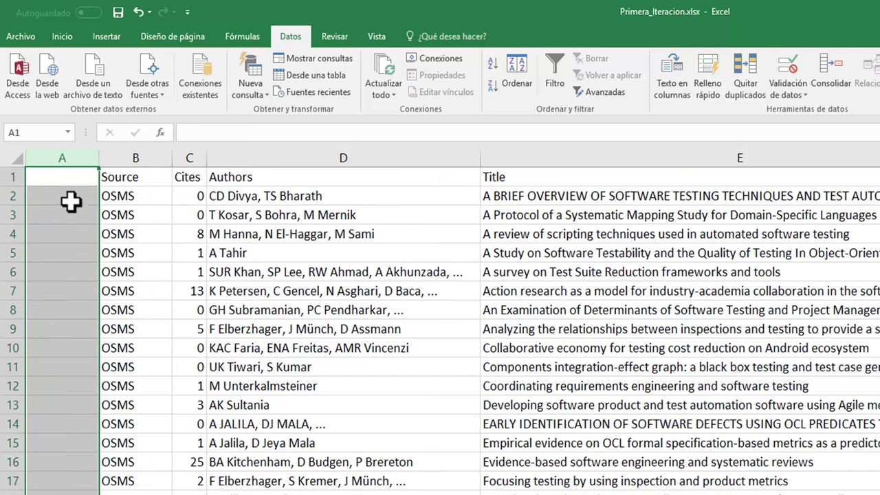
double_click(60, 179)
type("Duplicates")
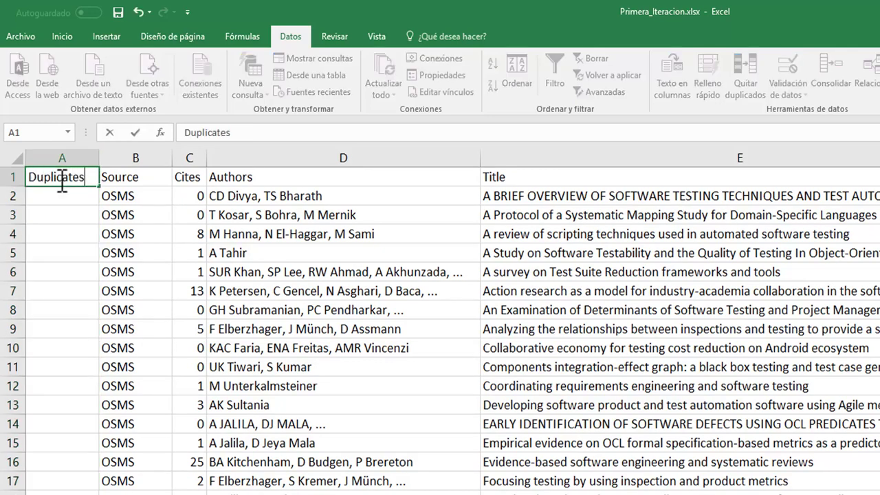
left_click(70, 196)
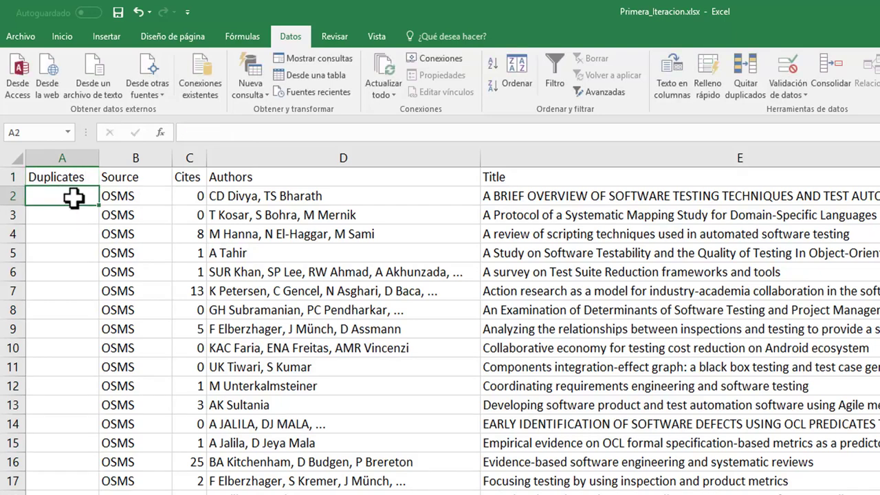
Apply a duplicate-values conditional format to Title column E with "Relleno rojo claro con texto rojo oscuro"
left_click(644, 154)
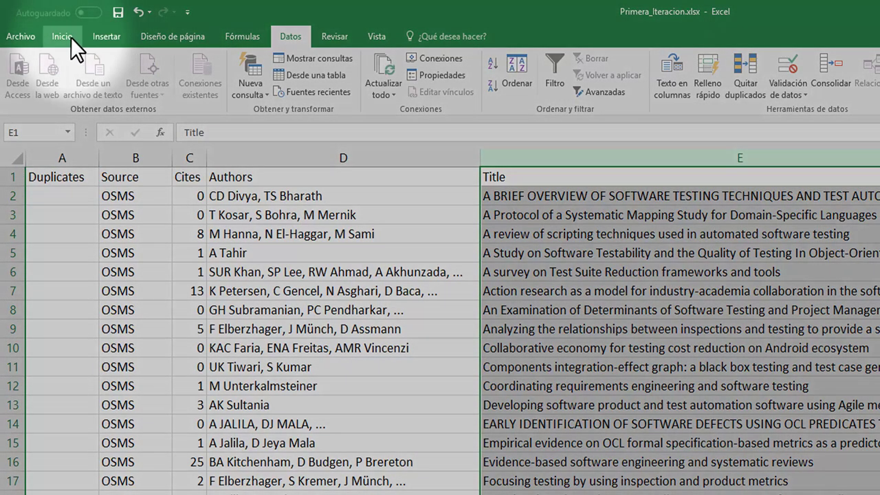
left_click(71, 37)
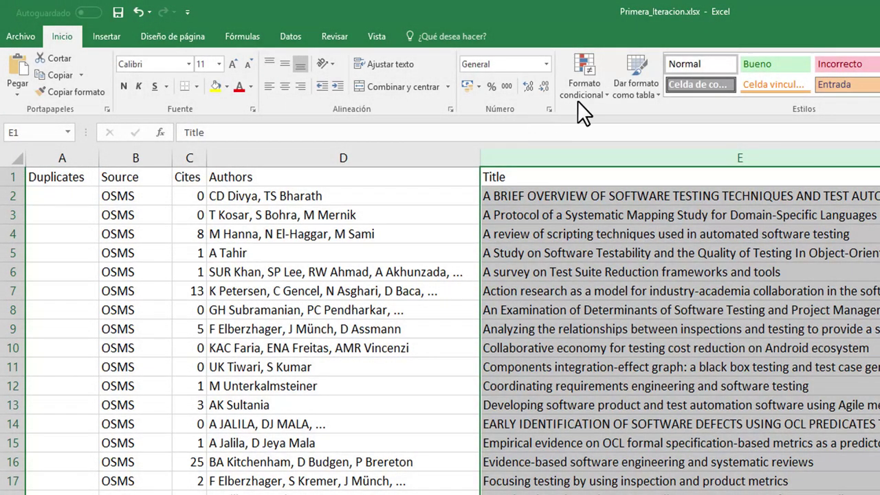
left_click(584, 93)
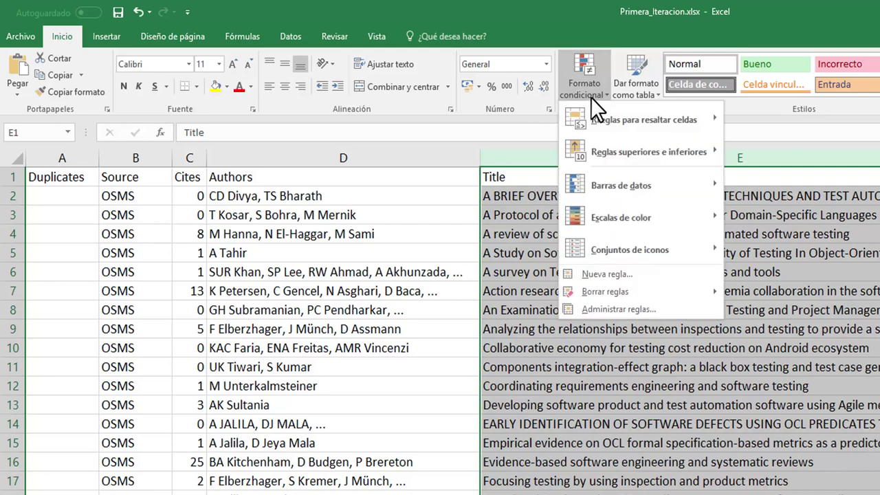
mouse_move(646, 121)
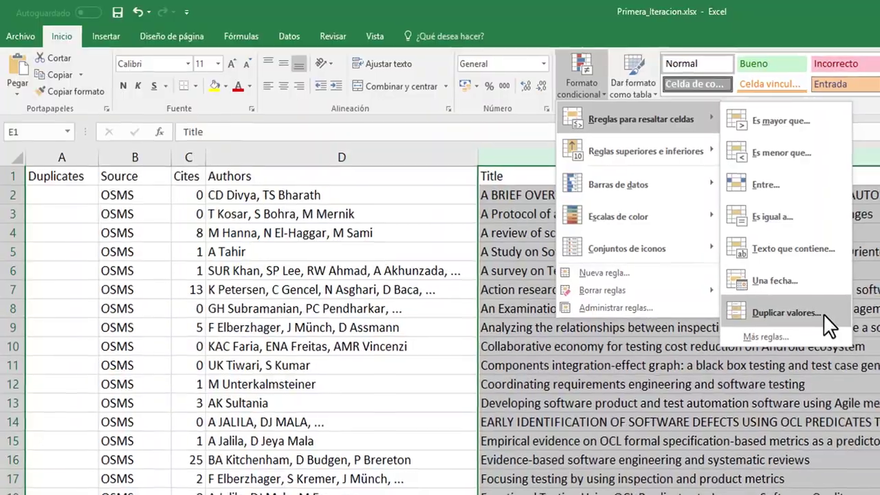
left_click(824, 313)
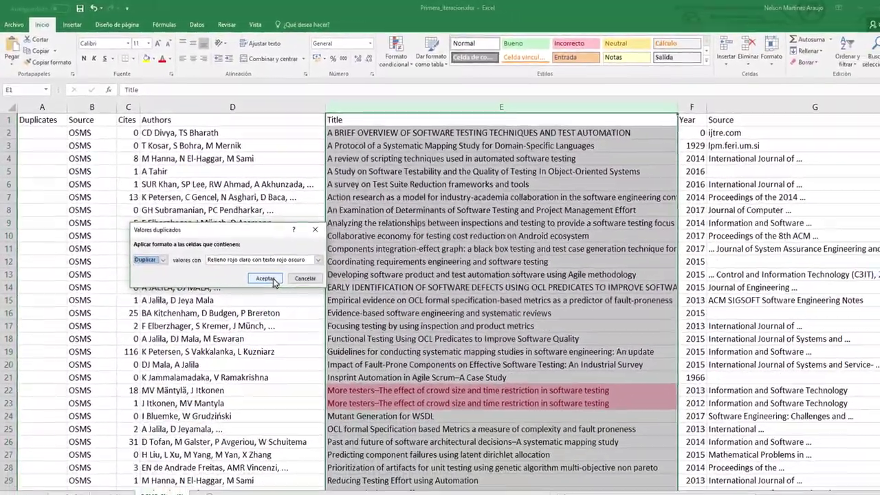
left_click(274, 282)
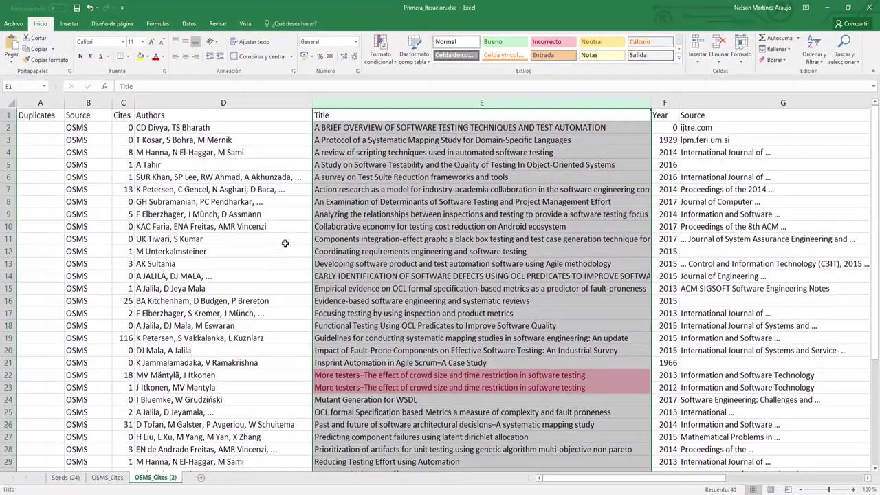
left_click(376, 123)
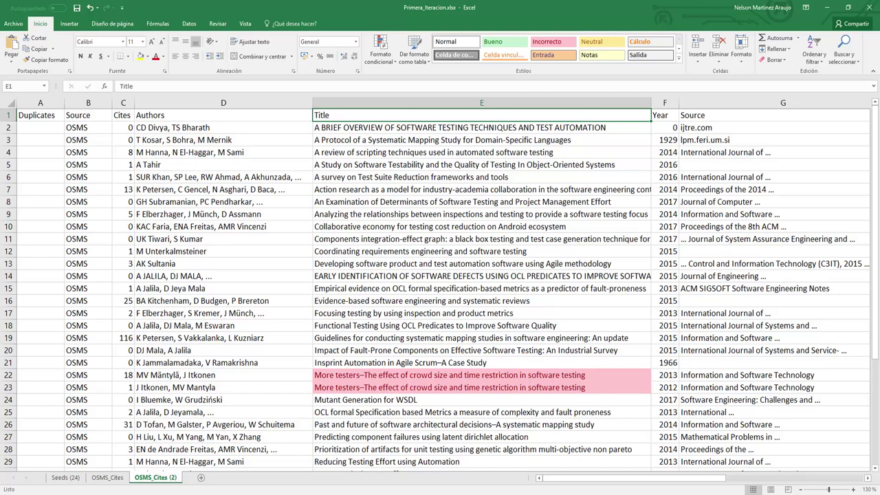
Mark the second "More testers" entry as a duplicate by entering X in cell A23
left_click_drag(24, 377, 863, 370)
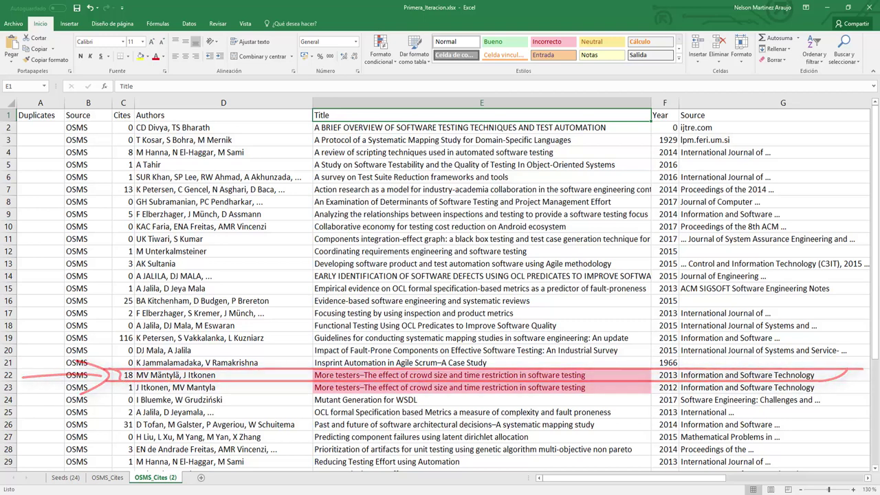
left_click(31, 390)
type("X")
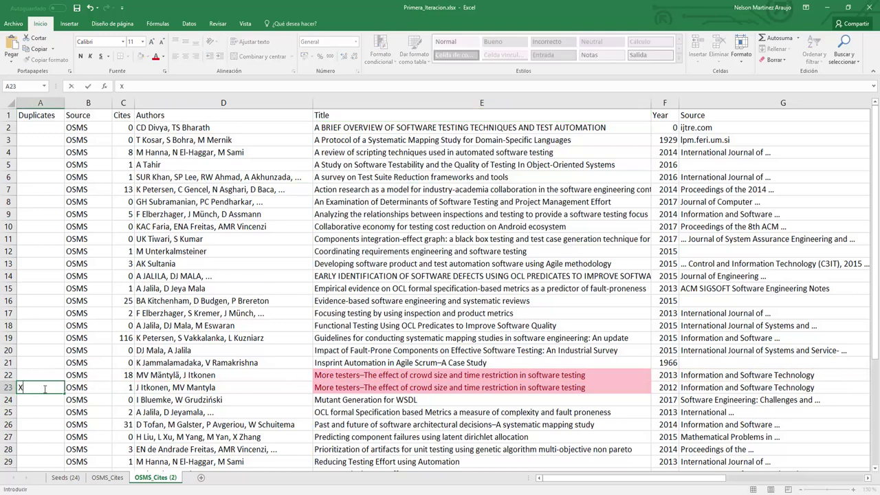
key("Return")
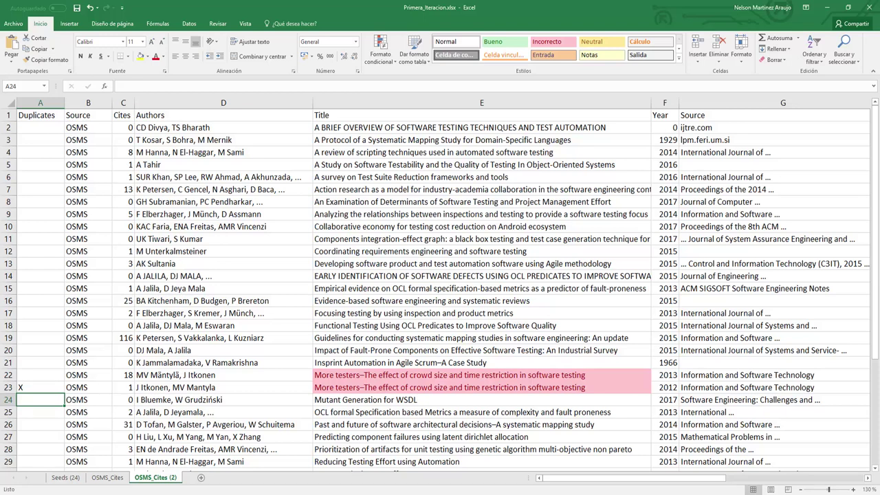
Sort the whole sheet by the Duplicates column's values from A to Z
scroll(440, 289, "down", 4)
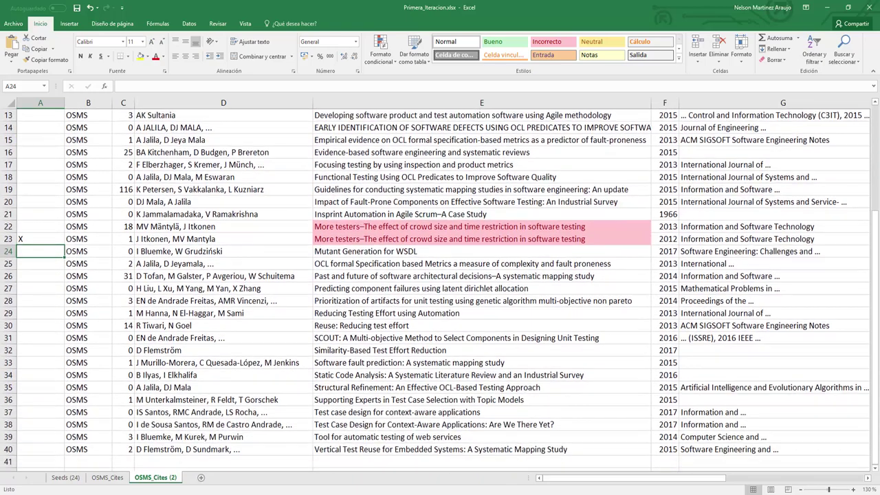
key("ctrl+e")
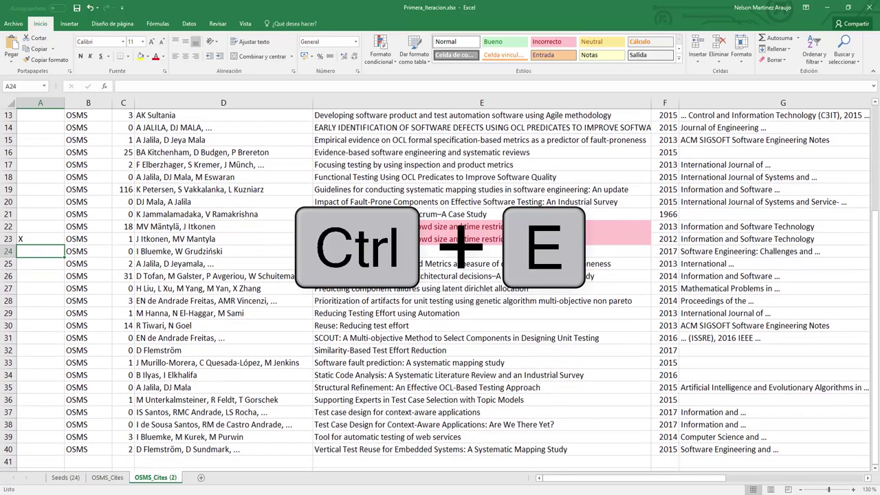
scroll(34, 409, "right", 8)
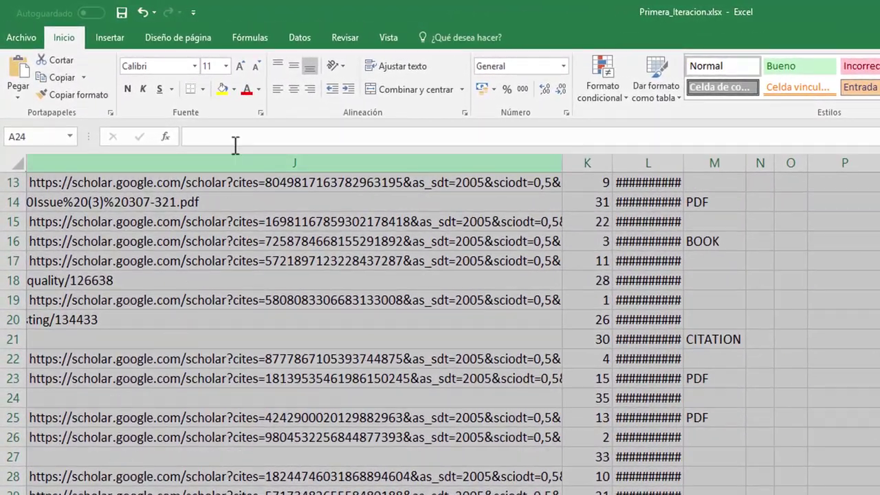
left_click(312, 34)
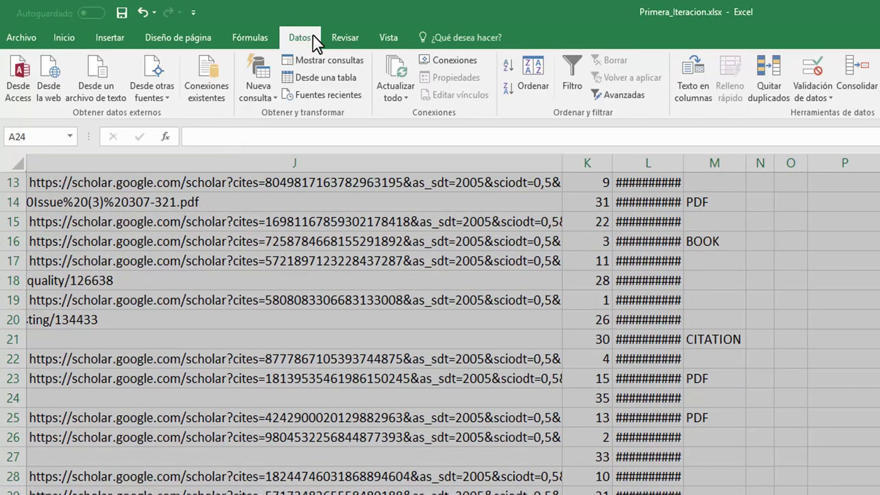
left_click(529, 90)
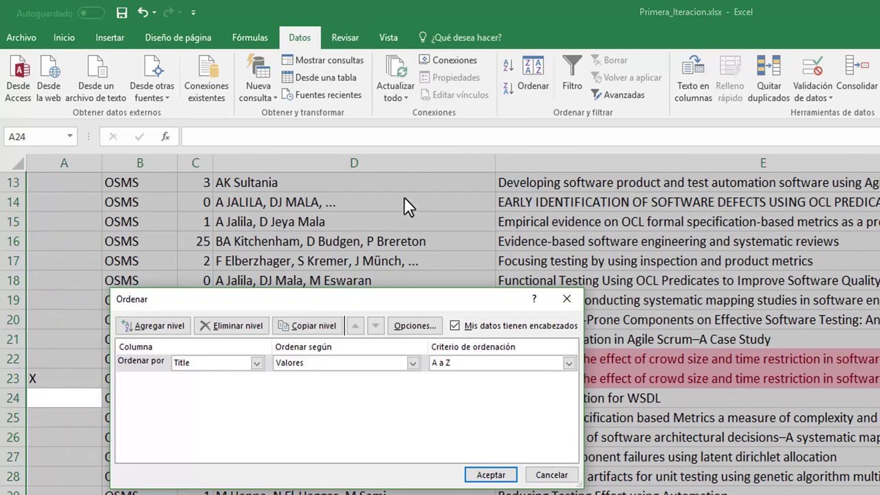
left_click(256, 366)
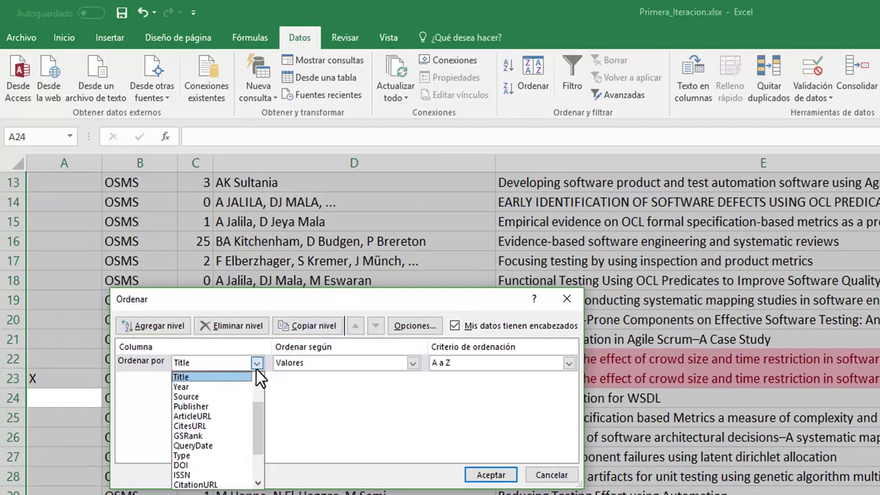
left_click_drag(258, 413, 259, 391)
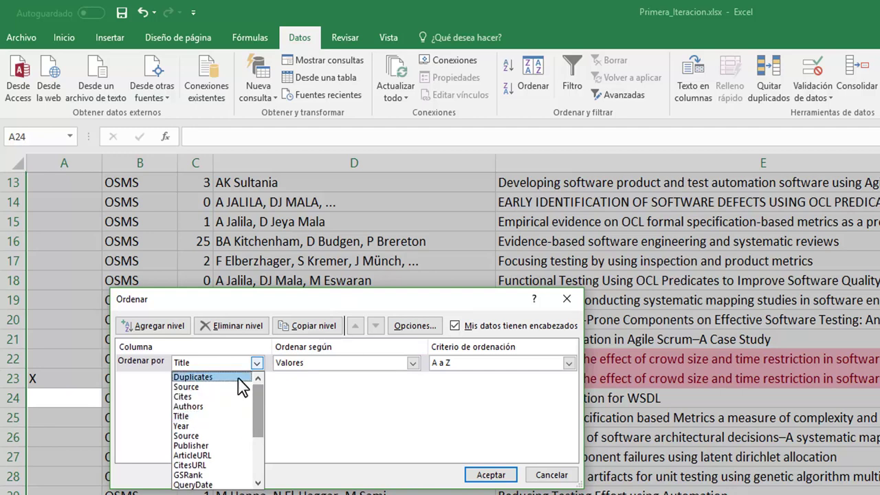
left_click(238, 379)
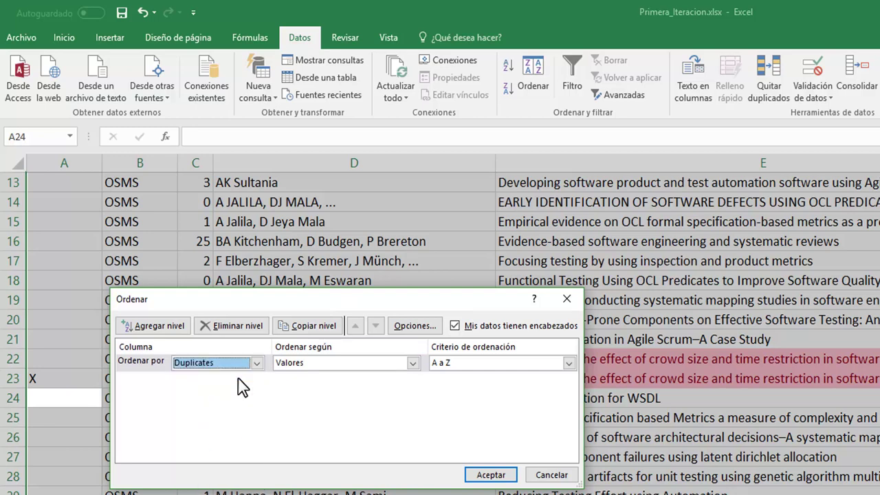
left_click(470, 475)
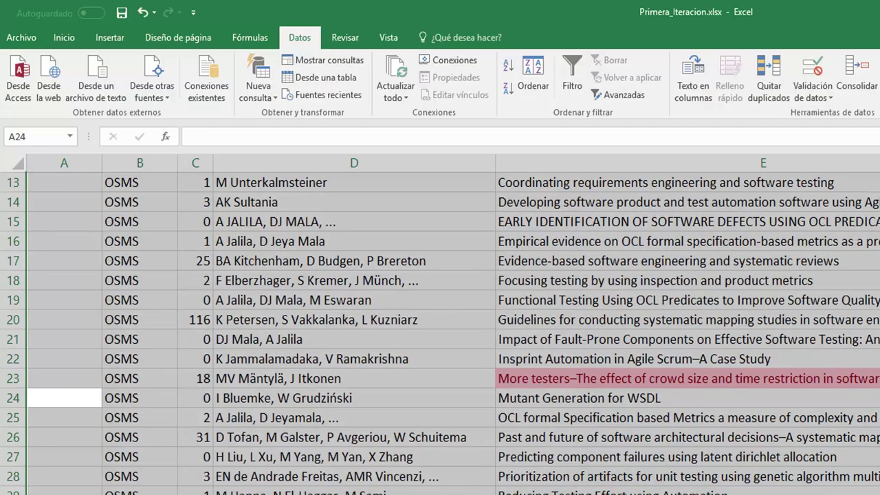
scroll(440, 333, "up", 4)
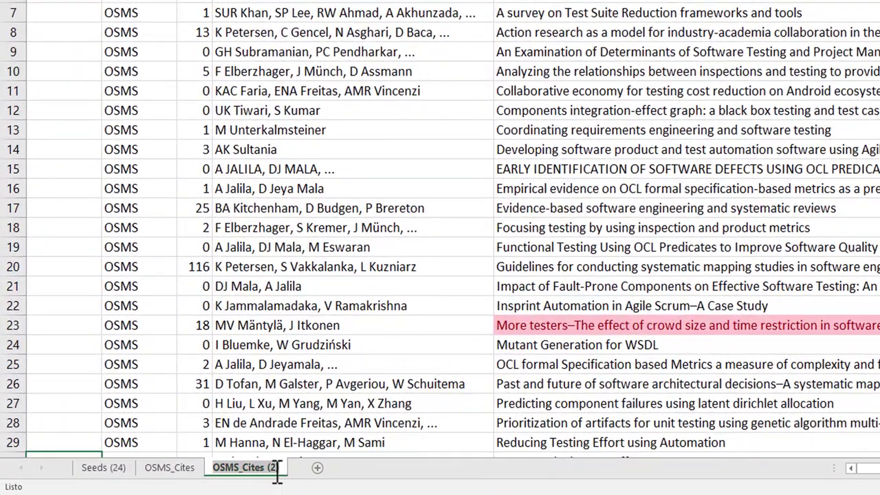
Rename the OSMS_Cites (2) sheet as Duplicates
double_click(276, 469)
type("Duplicates")
key("Return")
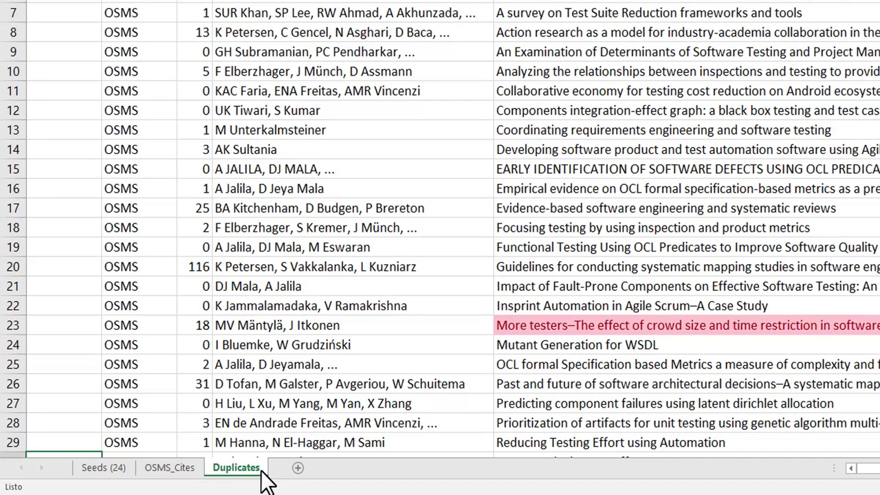
Create a copy of the Duplicates sheet at the end of the Primera_Iteracion.xlsx workbook
right_click(265, 482)
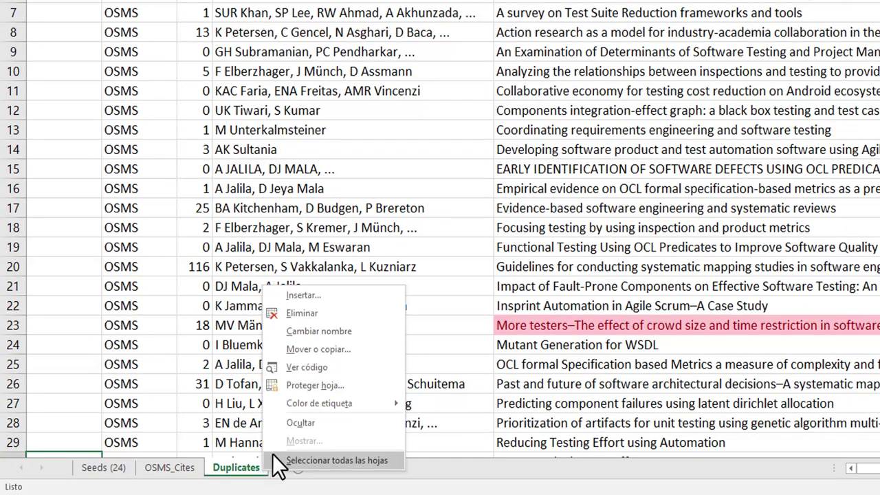
left_click(342, 350)
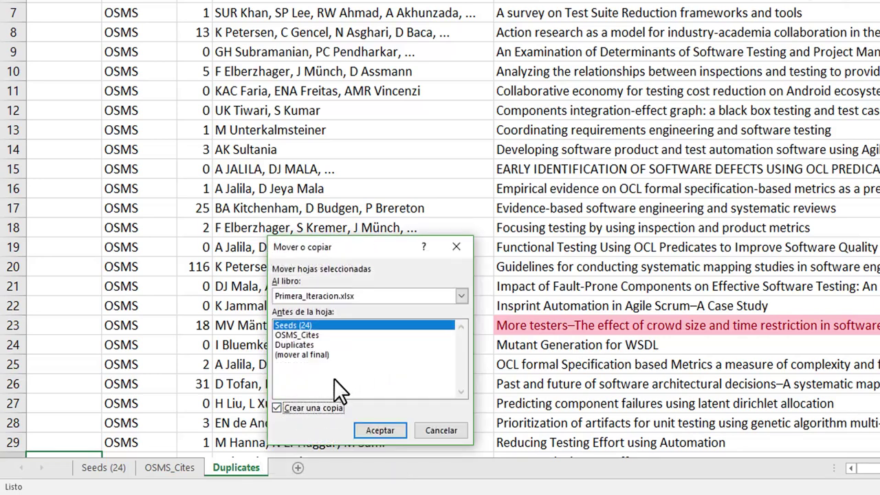
left_click(346, 356)
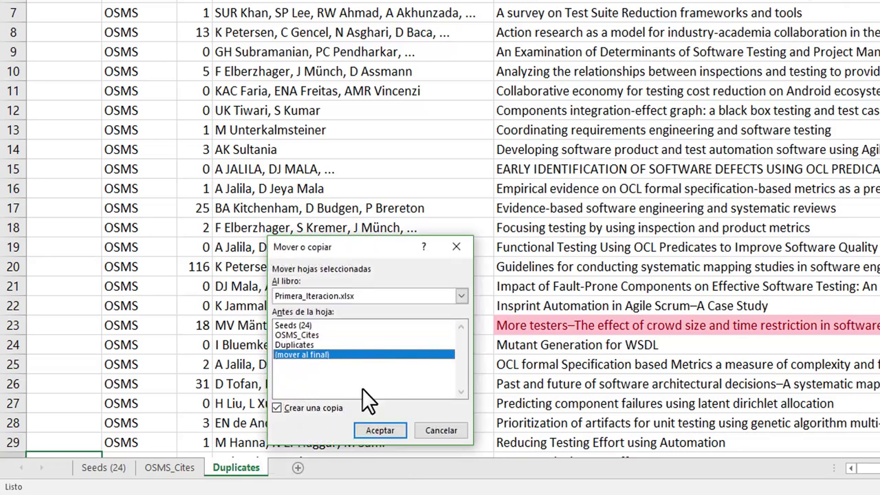
left_click(385, 427)
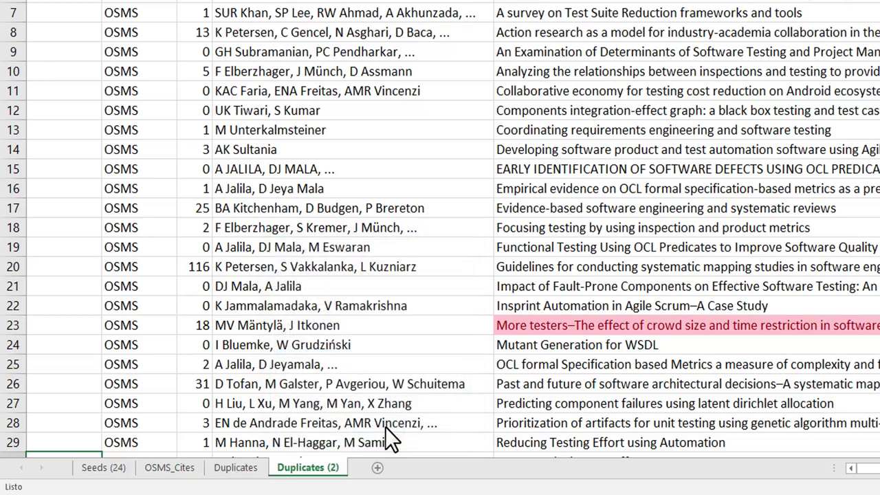
Delete rows 3 to 40 of the Duplicates sheet, keeping only the header and the entry marked X
left_click(255, 470)
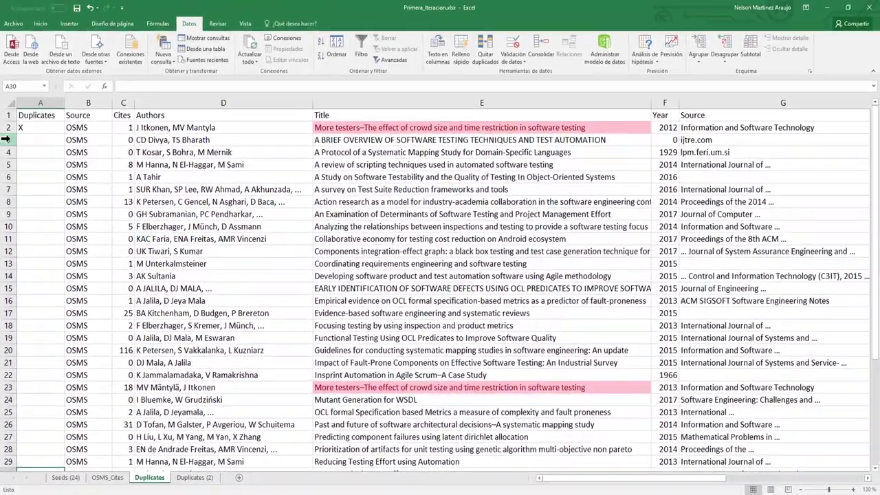
left_click_drag(10, 139, 5, 436)
right_click(6, 436)
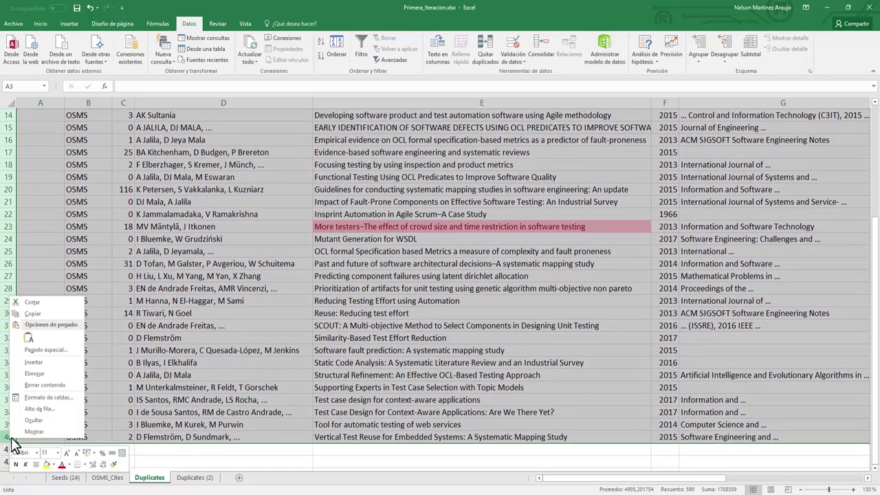
left_click(56, 376)
left_click(55, 376)
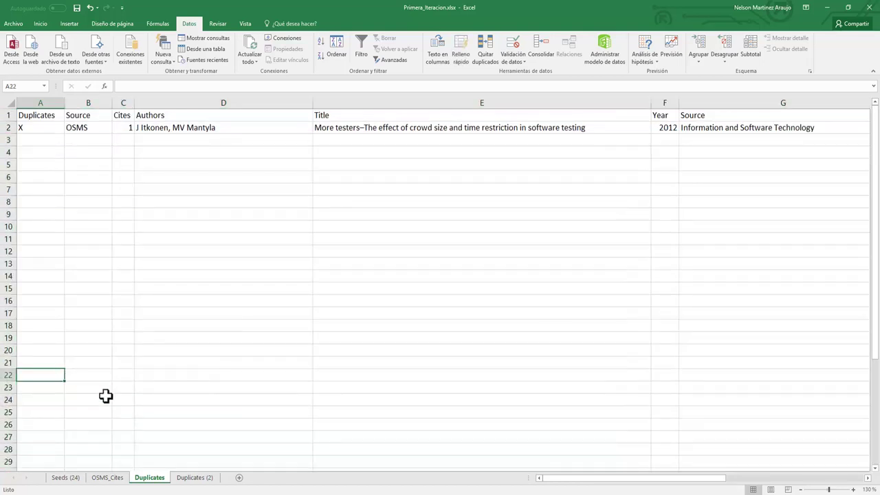
Delete row 2, the entry marked X, from the Duplicates (2) sheet
left_click(182, 478)
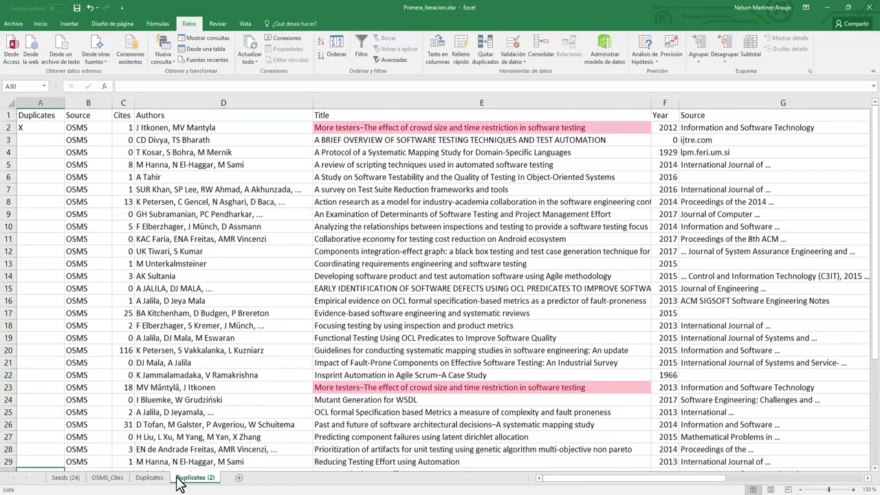
left_click(10, 129)
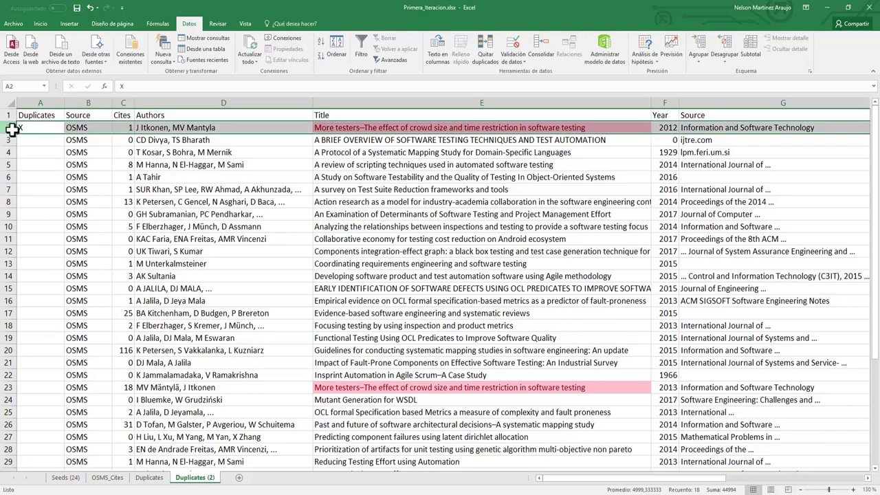
right_click(11, 129)
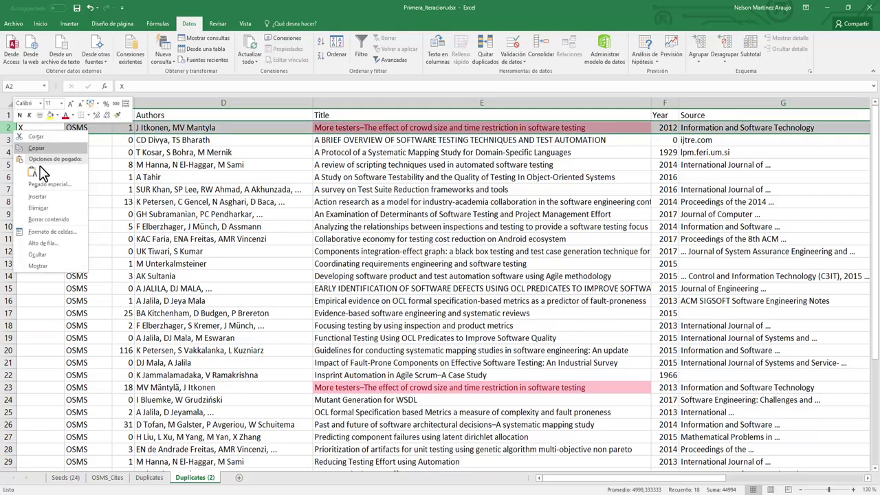
left_click(69, 210)
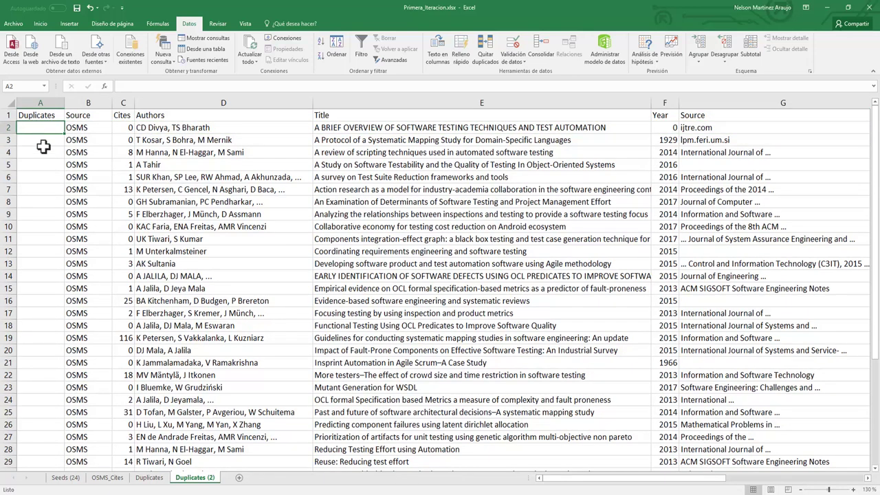
Rename the Duplicates (2) sheet as Language and change its A1 header to Language
double_click(215, 482)
type("Language")
key("Return")
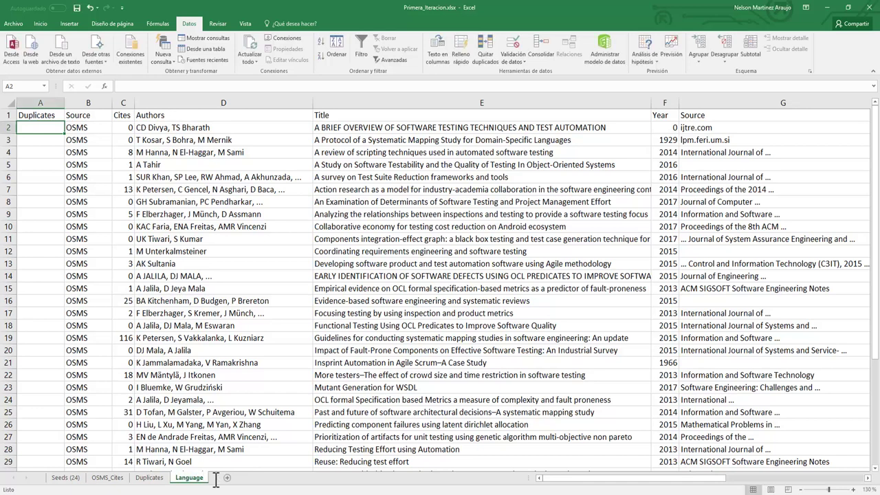
double_click(55, 115)
left_click_drag(56, 115, 4, 114)
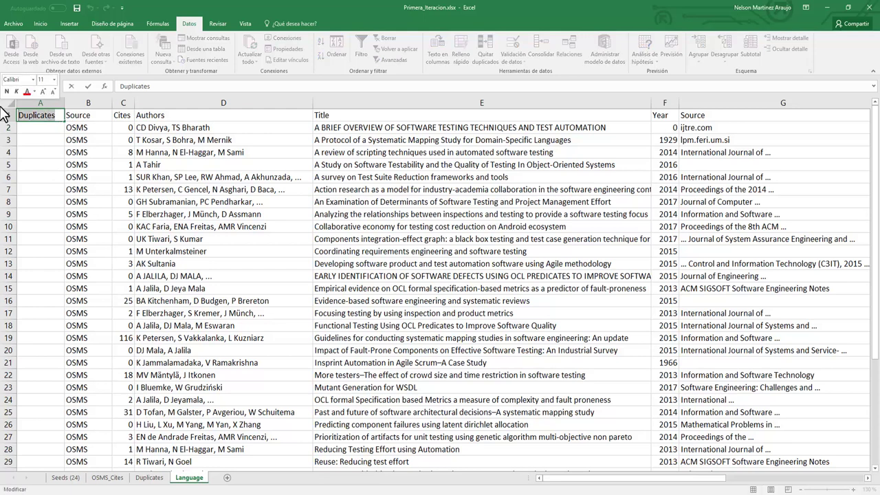
type("Language")
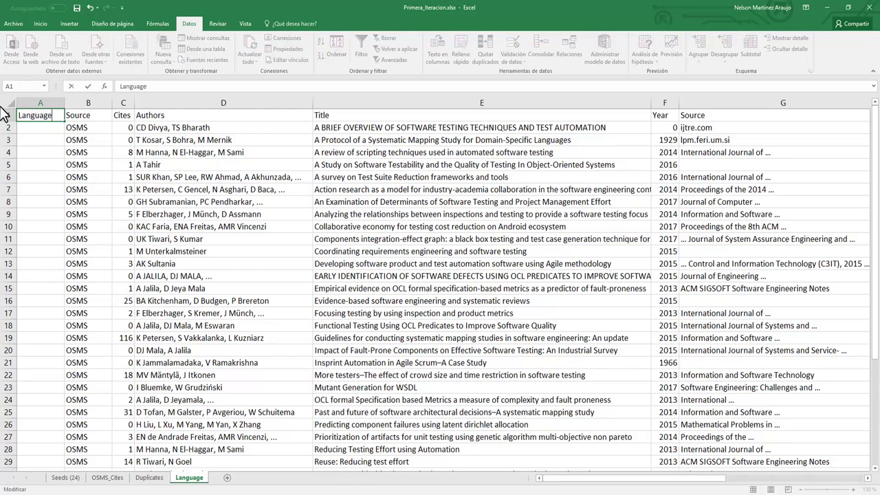
key("Return")
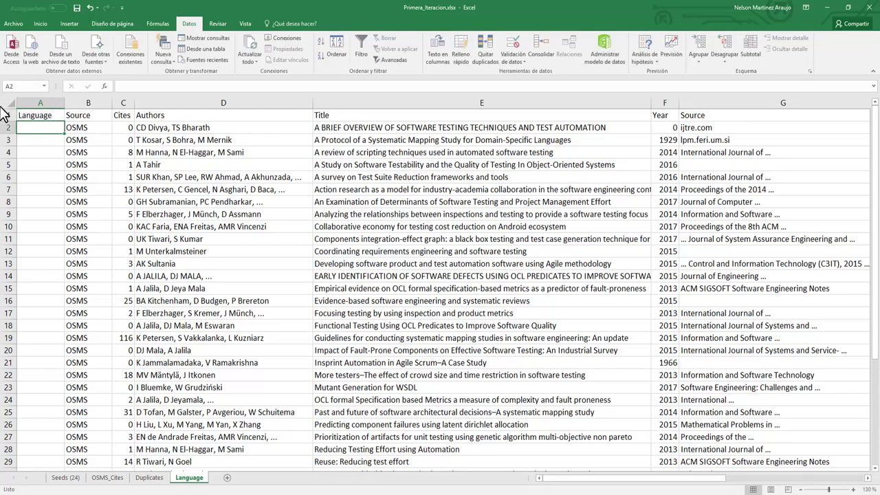
Review the language of the titles in column E and create a copy of the Language sheet at the end of the workbook
left_click(369, 113)
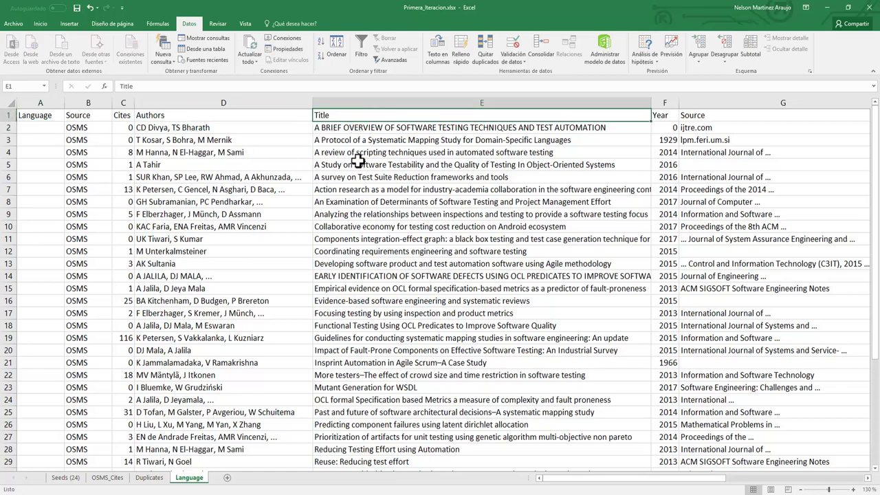
scroll(378, 265, "down", 1)
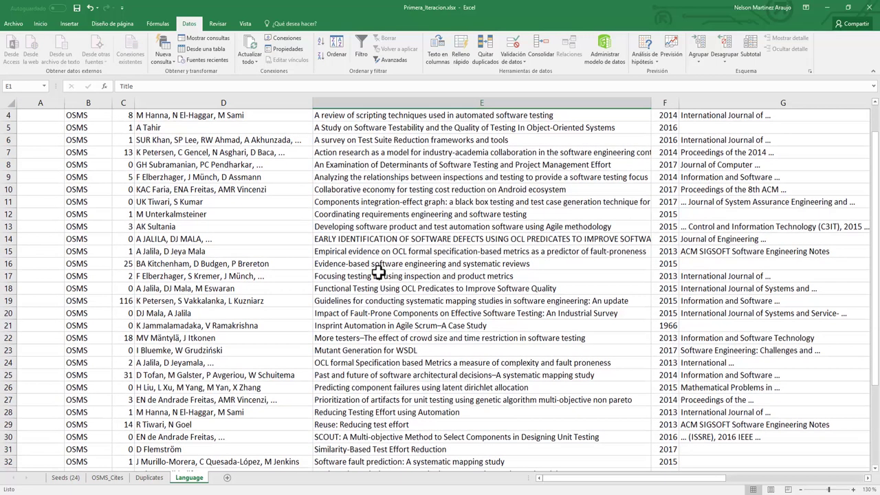
scroll(379, 289, "down", 1)
scroll(376, 337, "down", 1)
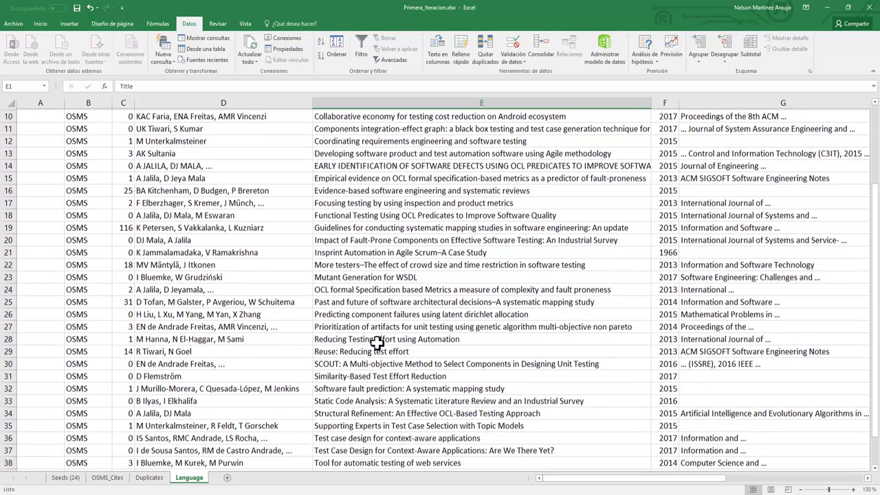
scroll(385, 392, "down", 1)
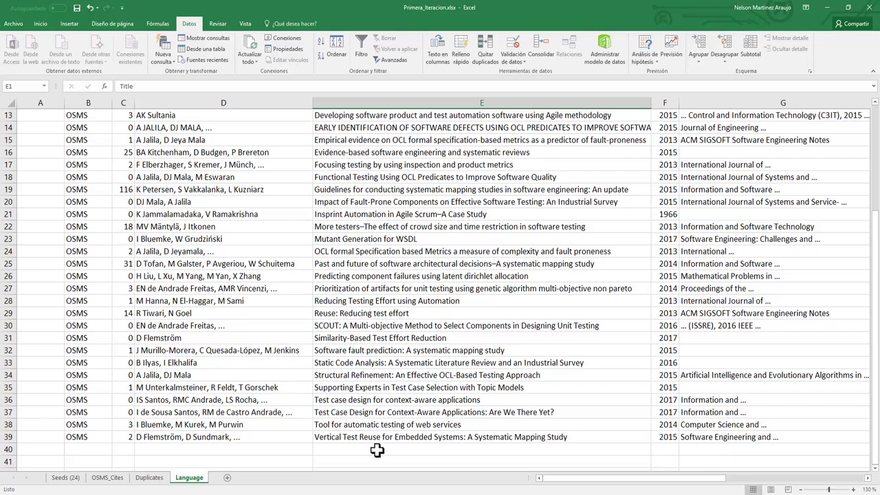
right_click(201, 482)
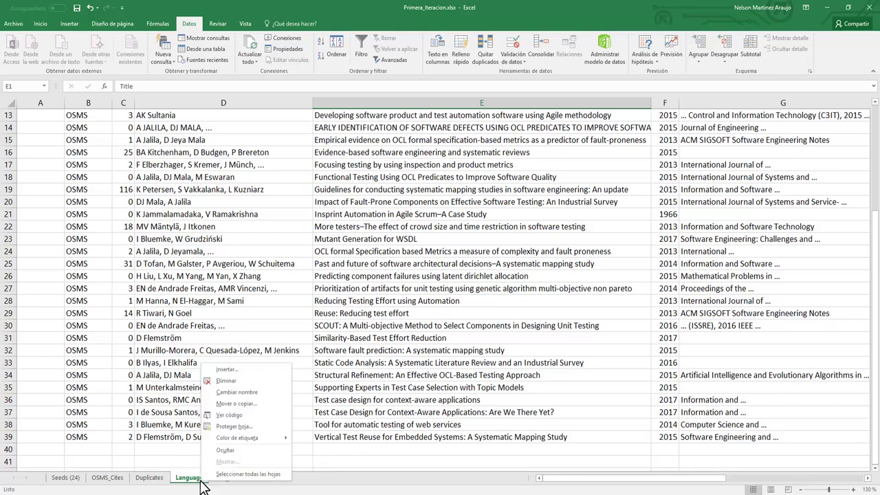
left_click(267, 406)
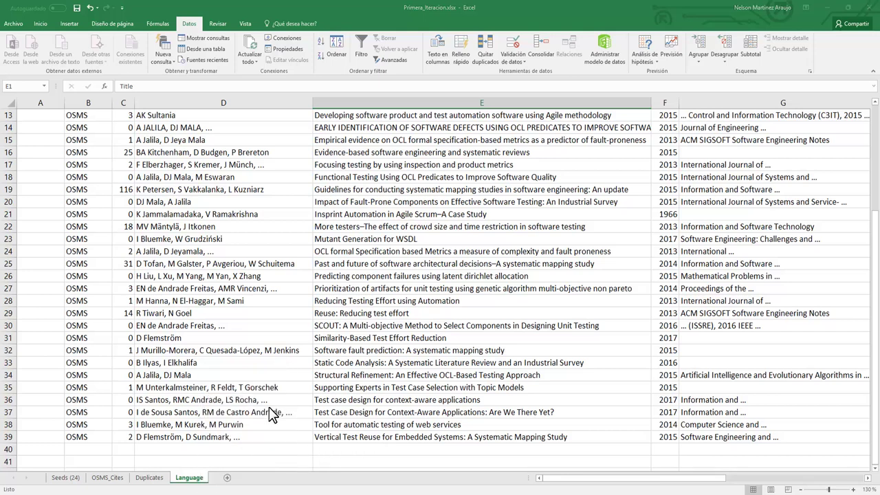
left_click(251, 415)
left_click(210, 443)
left_click(268, 459)
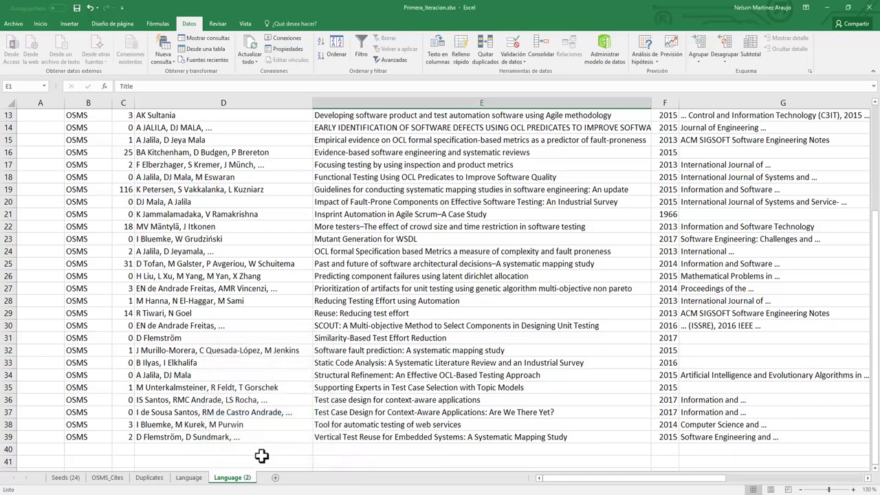
Rename the Language (2) sheet as Date and change its A1 header to Date
double_click(242, 478)
type("Date")
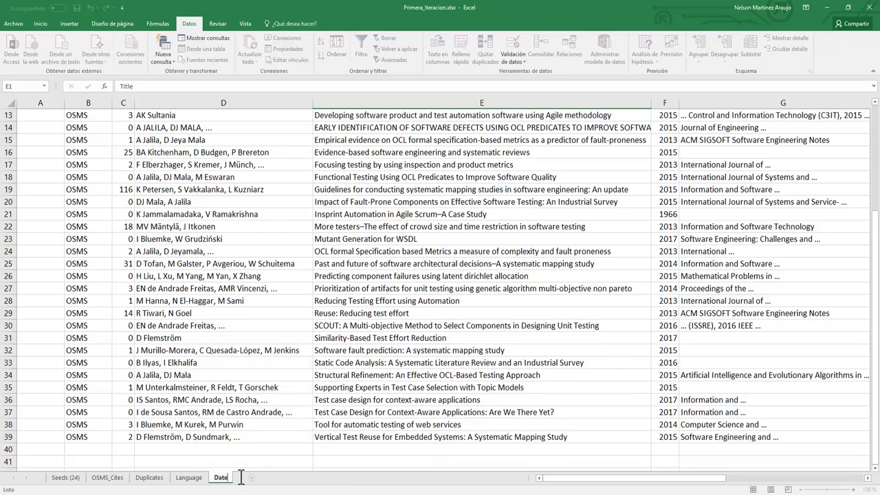
key("Return")
scroll(161, 364, "up", 4)
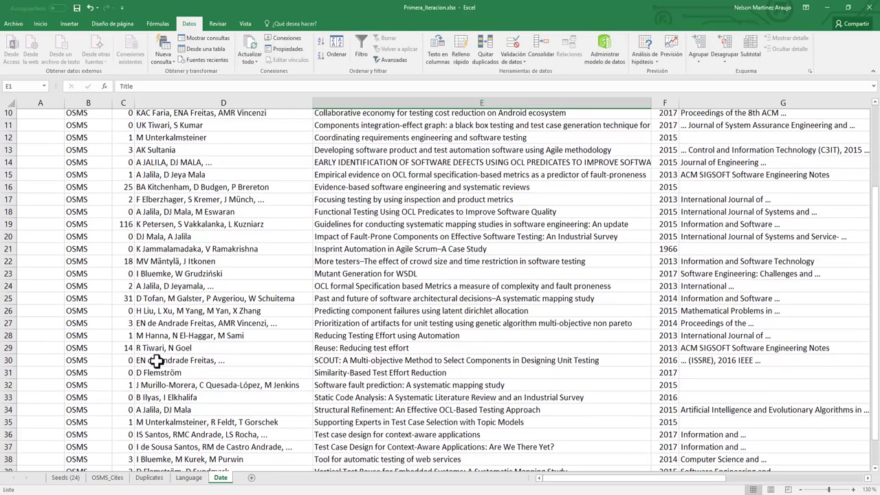
double_click(58, 116)
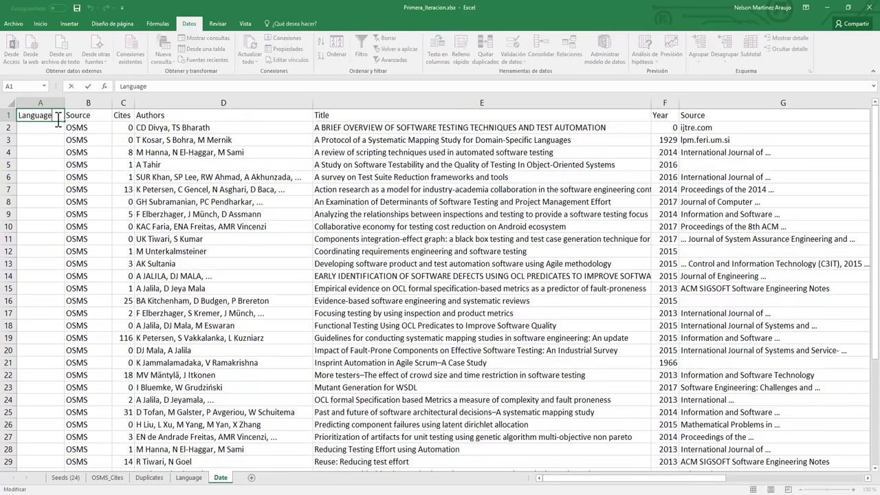
double_click(43, 117)
type("Date")
key("ctrl+Return")
key("Down")
Sort the whole Date sheet by the Year column's values from smallest to largest (De menor a mayor)
key("ctrl+e")
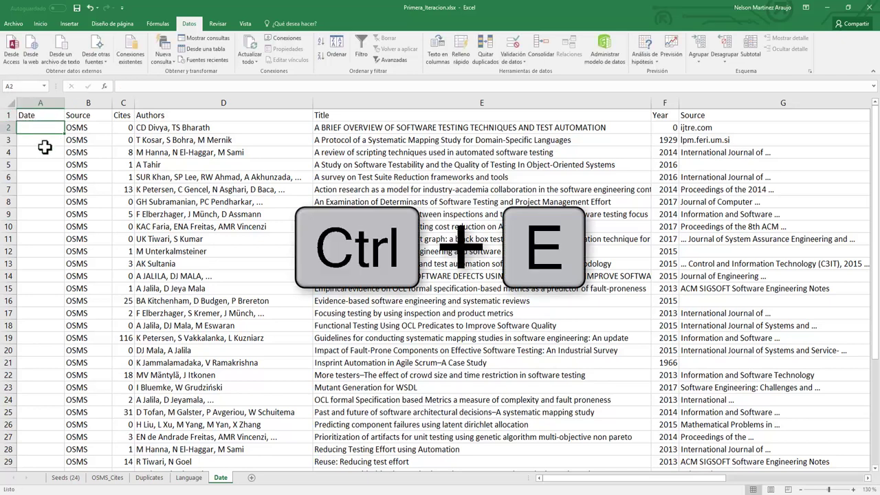
scroll(43, 146, "right", 10)
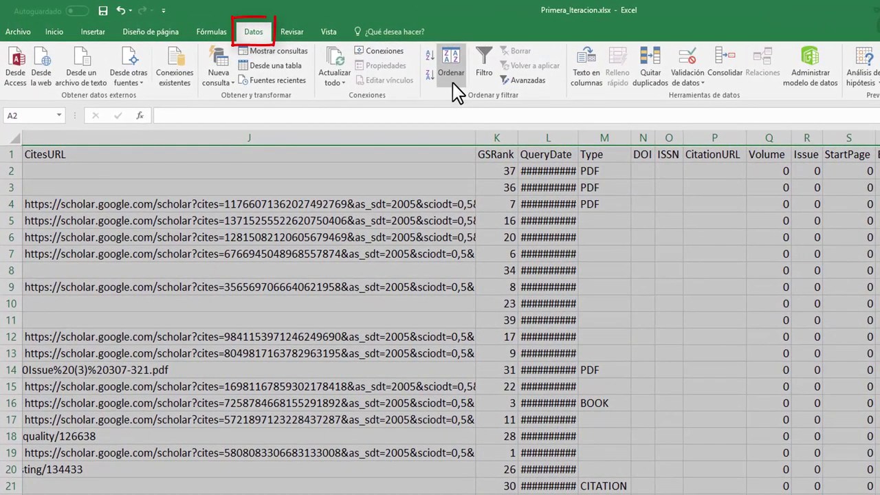
left_click(451, 74)
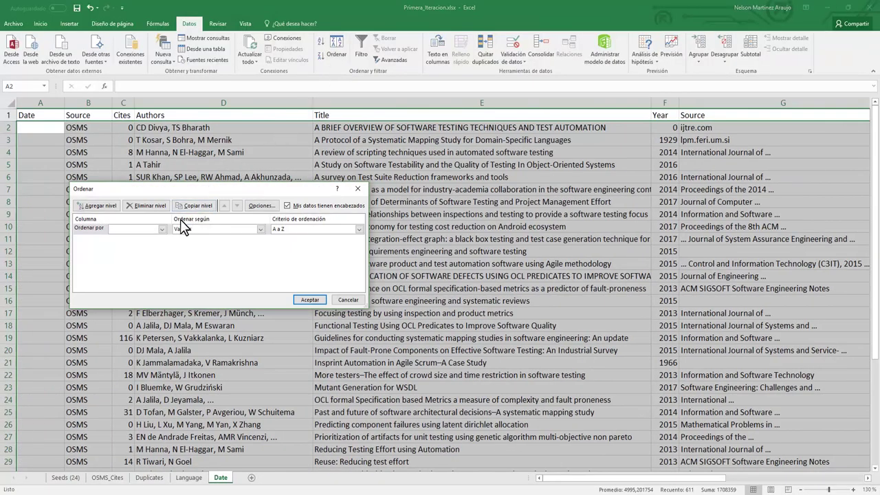
left_click(163, 228)
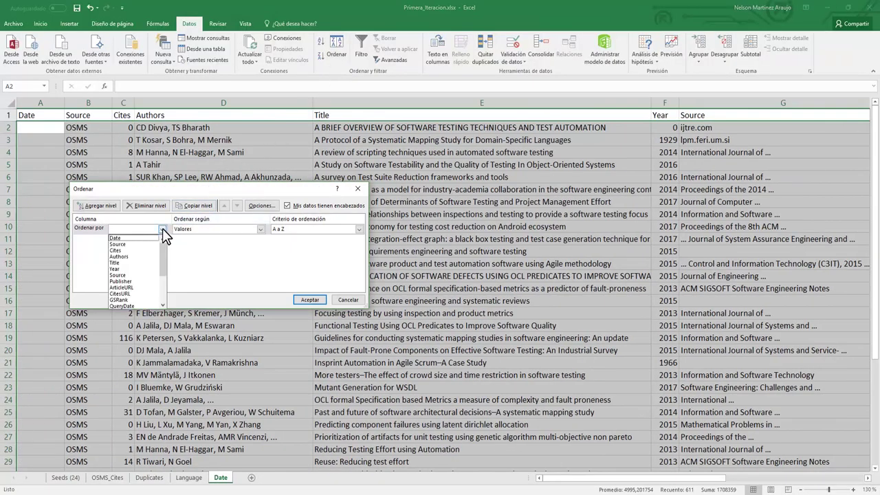
left_click(137, 269)
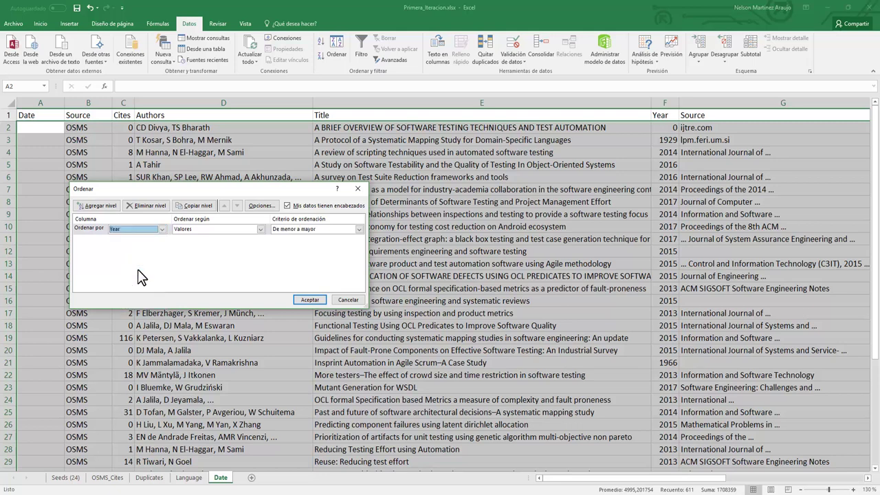
left_click(296, 301)
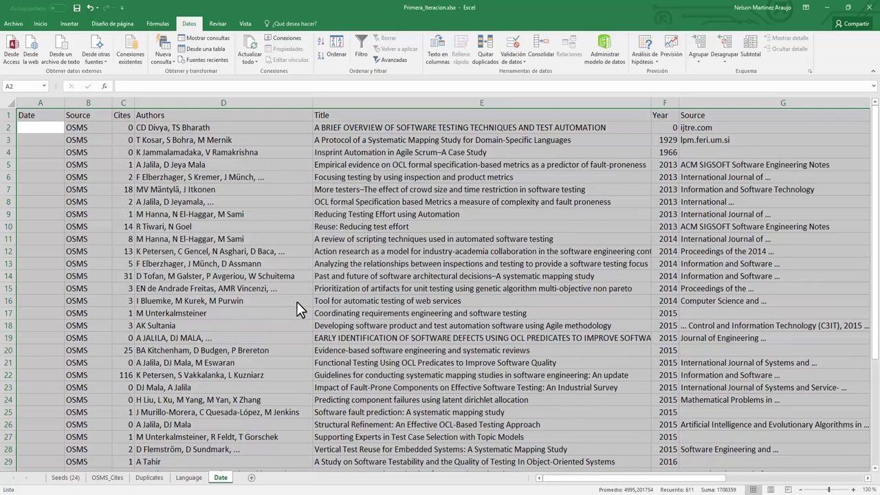
Mark the articles dated 0, 1929 and 1966 with an X in the Date column, cells A2 to A4
left_click(664, 116)
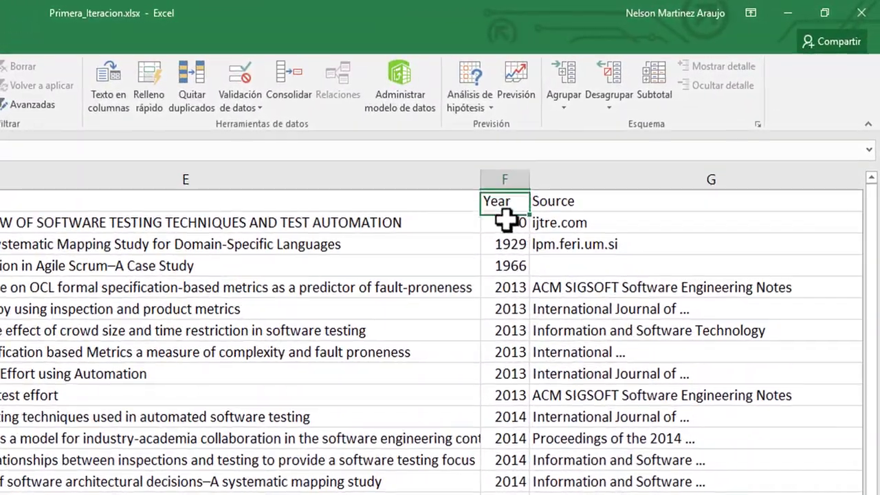
left_click_drag(505, 220, 502, 270)
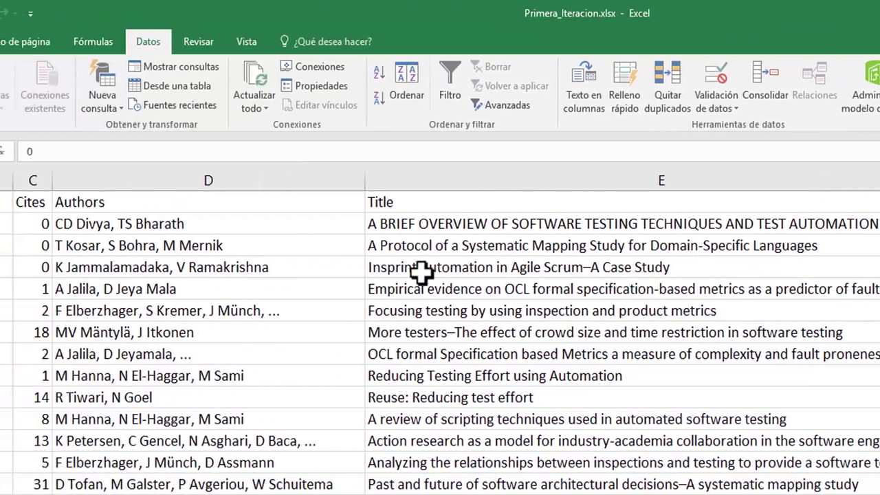
left_click(73, 259)
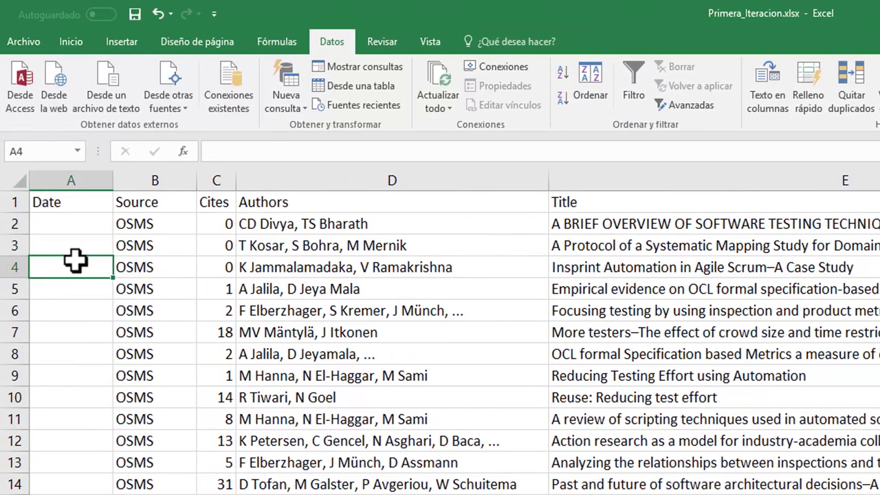
type("X")
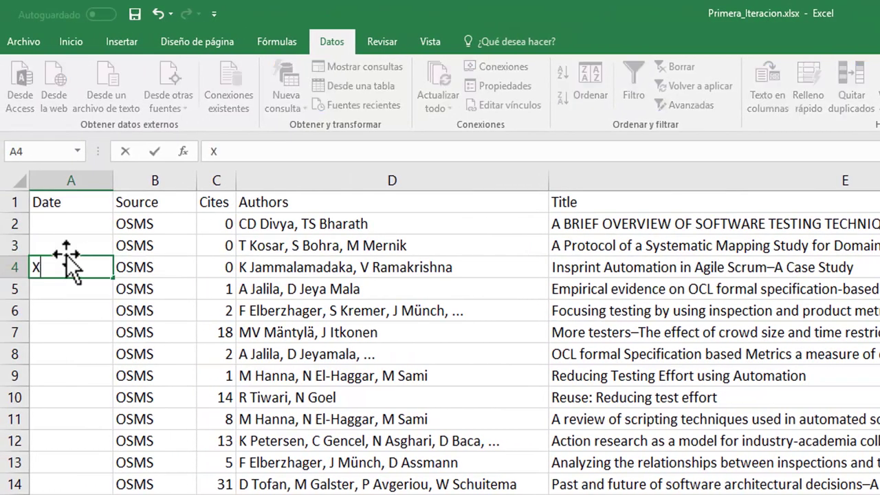
left_click(64, 245)
type("X")
left_click(47, 222)
type("X")
left_click(81, 202)
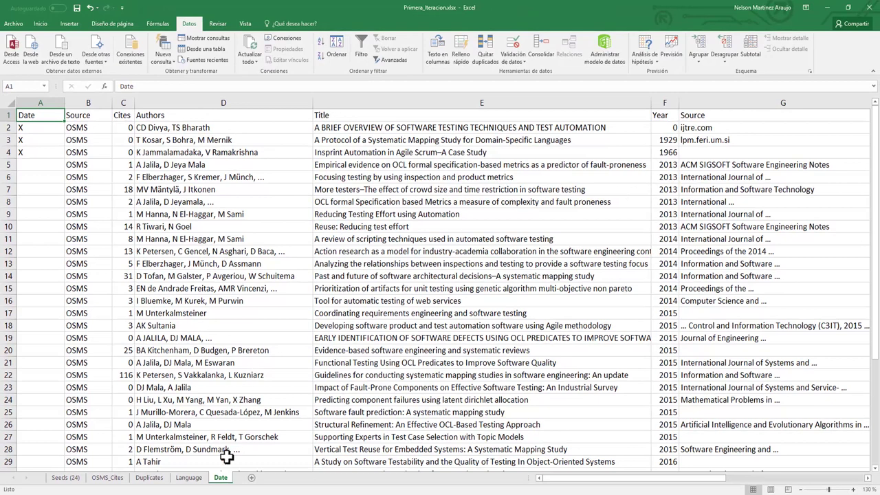
Create a copy of the Date sheet at the end of the workbook
right_click(227, 484)
left_click(287, 405)
left_click(260, 420)
left_click(228, 441)
left_click(291, 457)
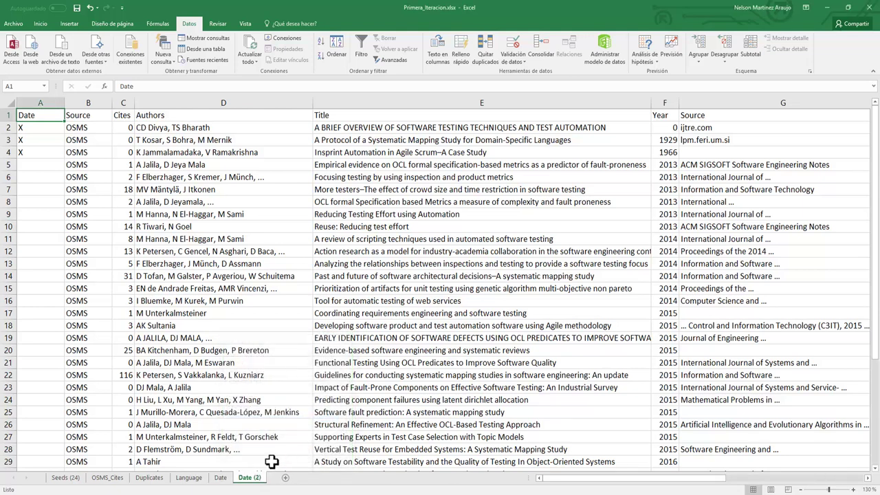
Delete all unmarked article rows from row 5 down on the Date sheet, keeping only the X-marked ones
left_click(223, 479)
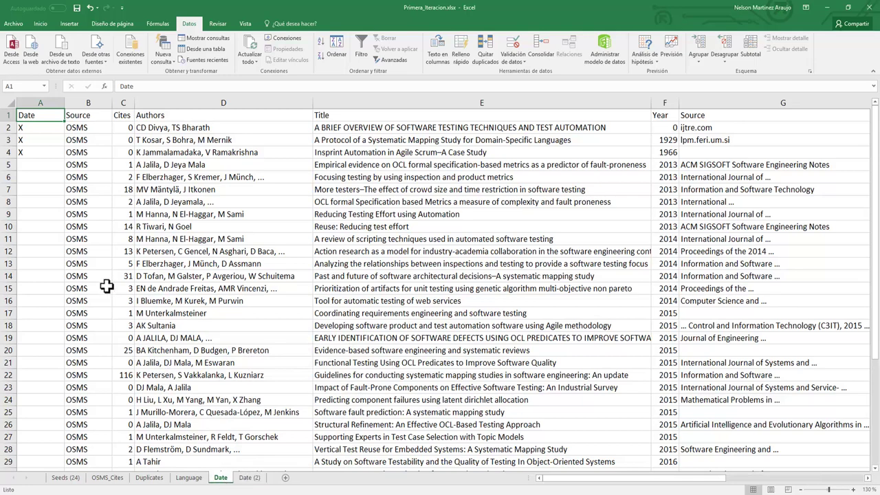
left_click_drag(5, 165, 3, 437)
right_click(4, 436)
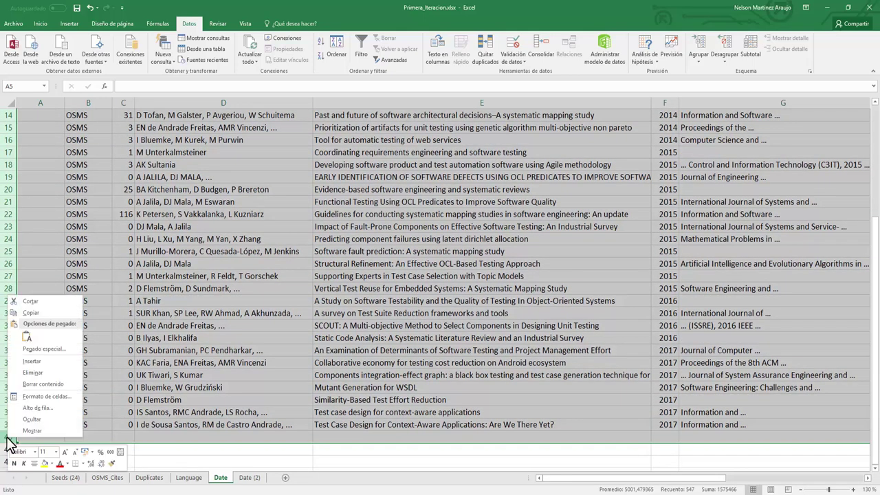
left_click(47, 376)
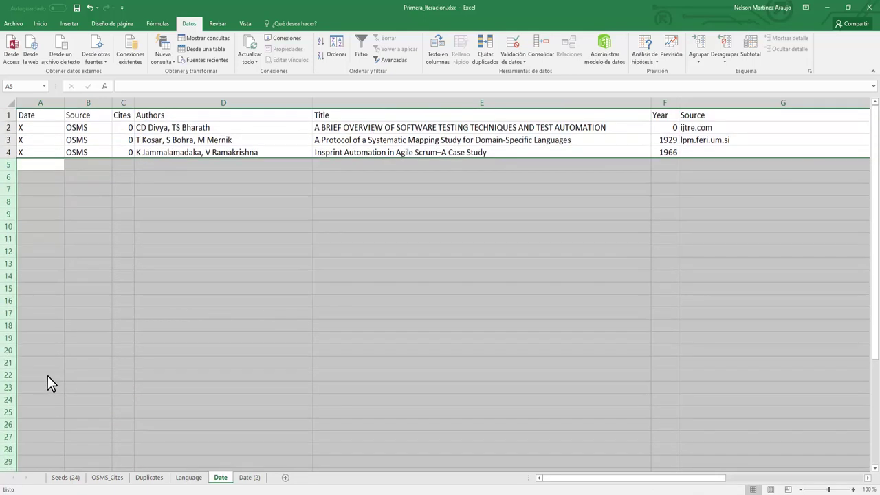
Delete the X-marked article rows 2 to 4 from the Date (2) sheet
left_click(249, 477)
left_click_drag(7, 152, 3, 128)
right_click(6, 127)
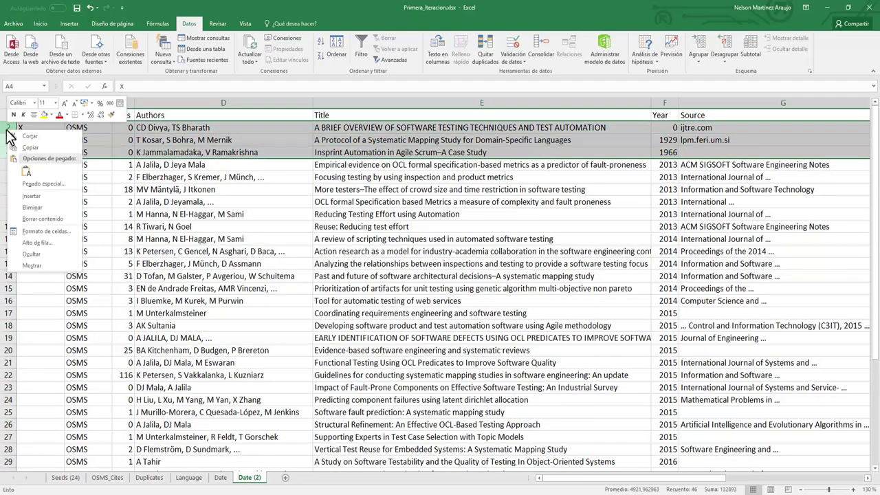
left_click(49, 208)
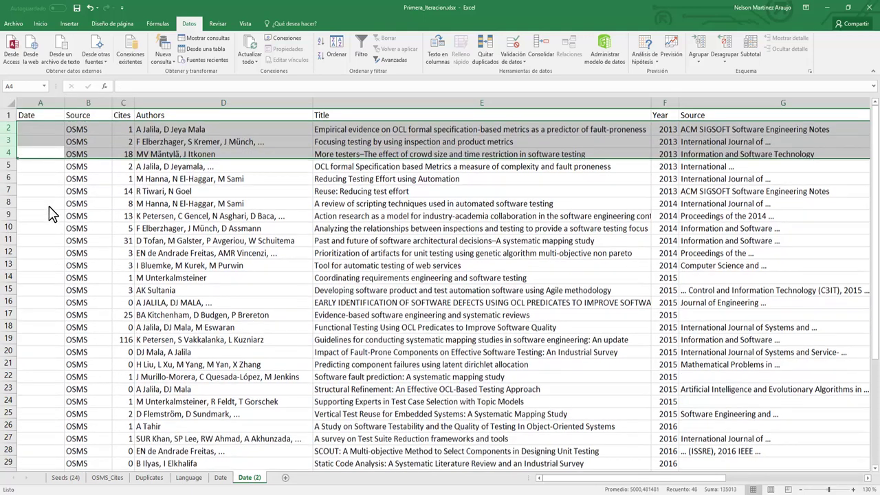
Rename the Date (2) sheet as Grey Lit. and change its A1 header to Grey Lit
double_click(254, 479)
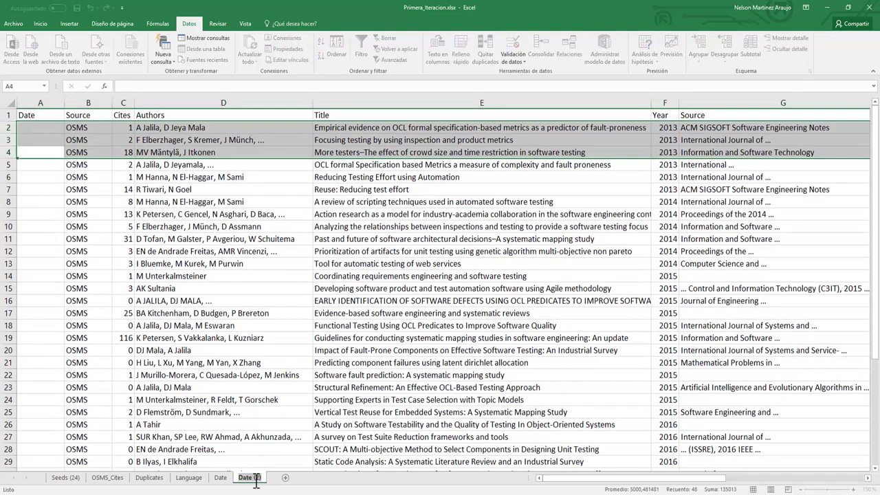
type("Grey Lit.")
key("Return")
left_click(52, 117)
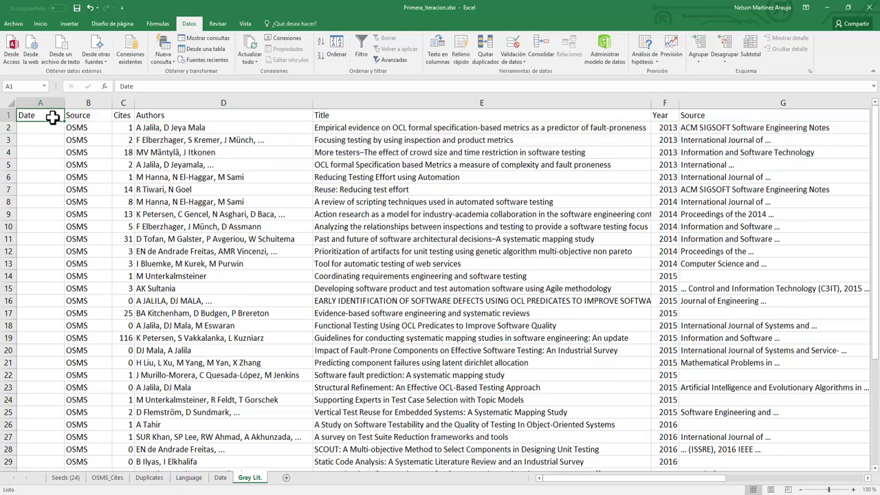
type("Grey Lit.")
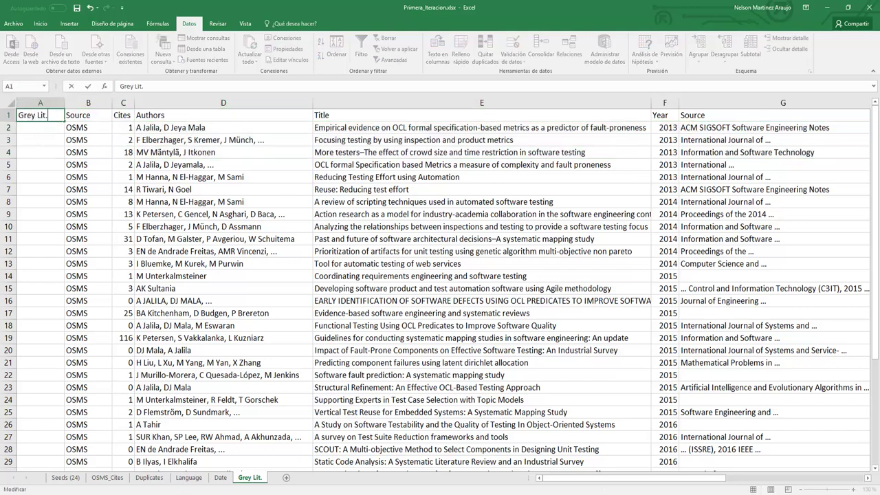
key("Return")
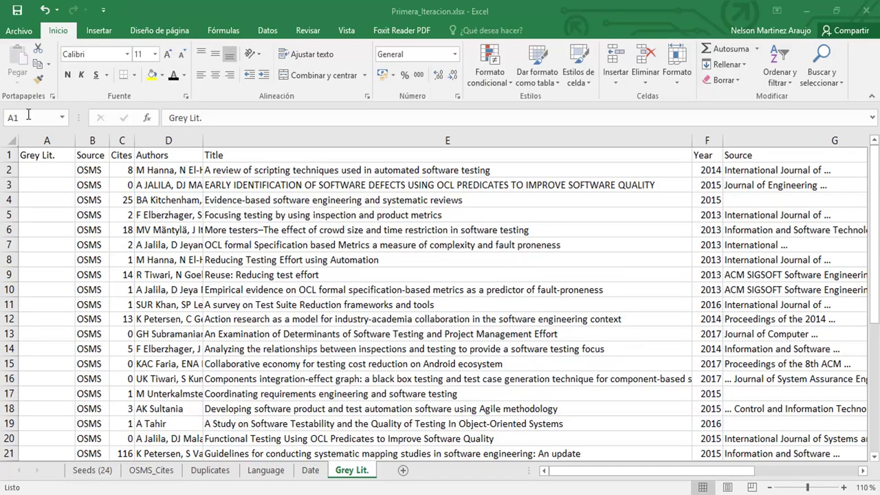
Examine the Source column G of the Grey Lit. sheet for articles whose publication source is blank
left_click(46, 156)
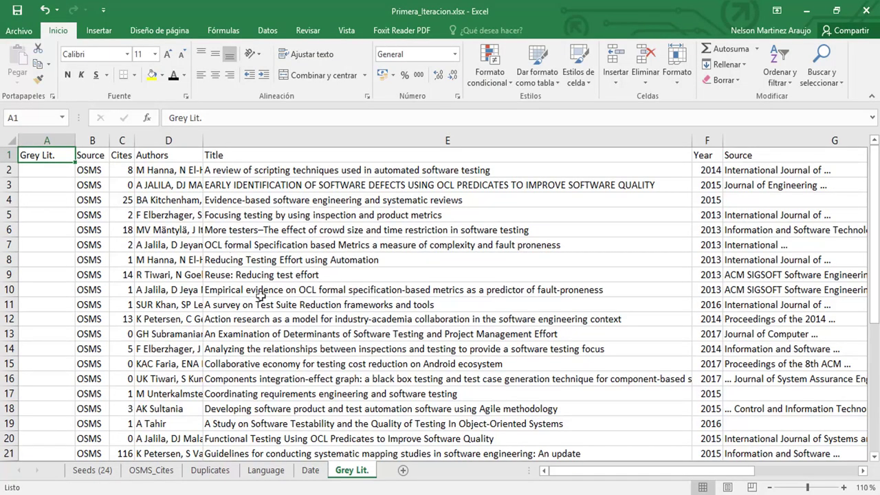
key("Right")
key("Right")
key("Right")
key("Right")
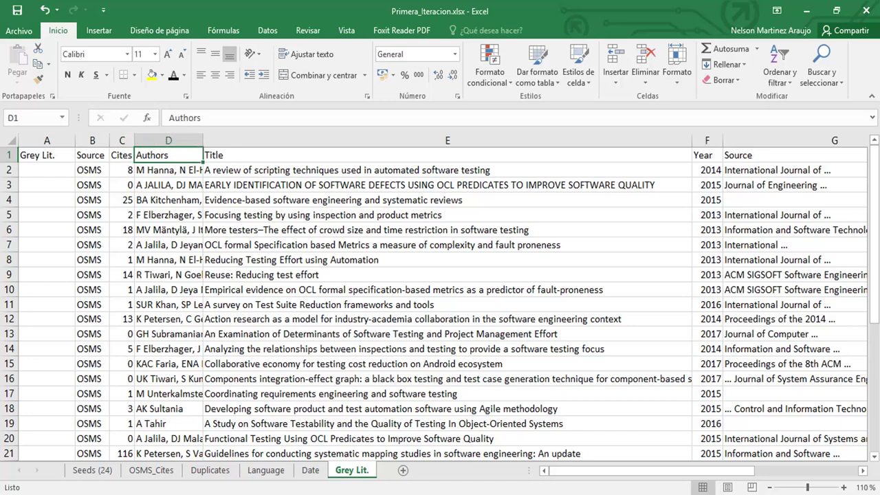
key("Right")
key("Right")
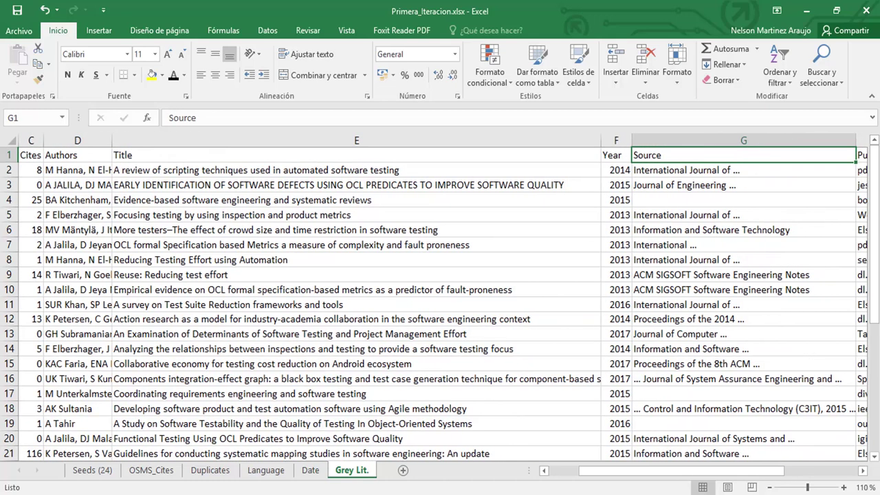
key("Right")
key("Left")
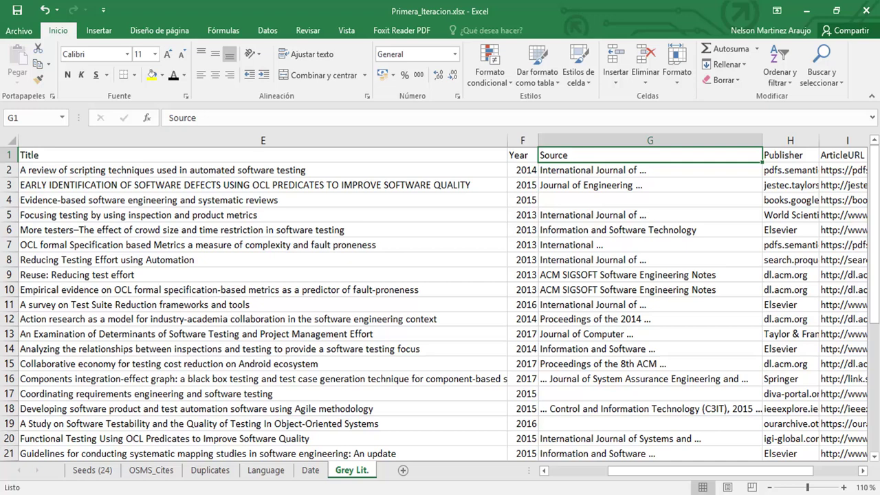
left_click(594, 199)
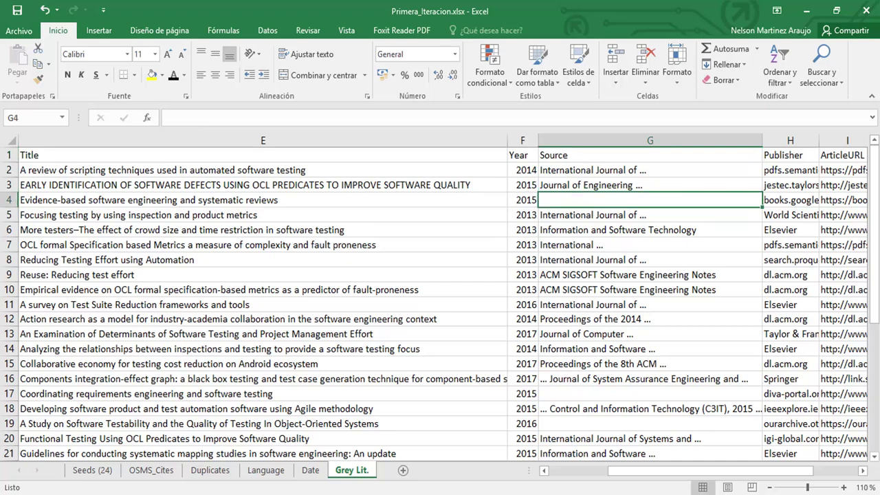
left_click(650, 394)
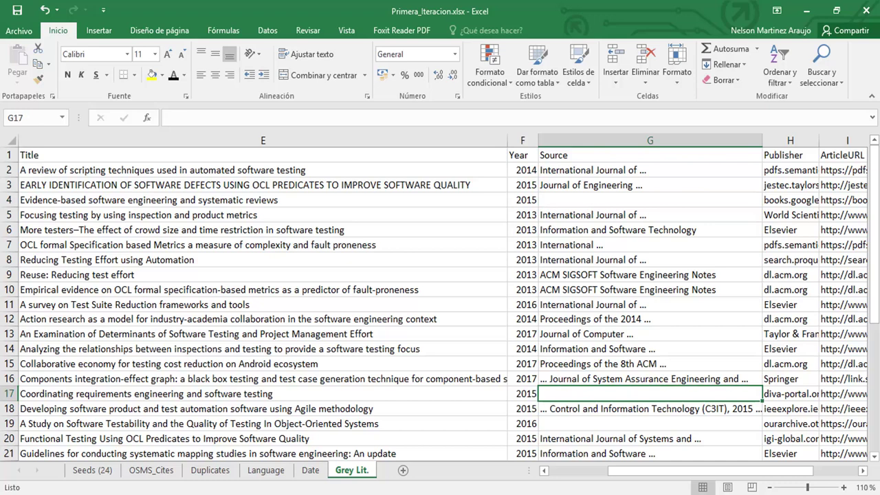
Sort the whole Grey Lit. sheet by the values of the publication Source column, from A to Z
key("ctrl+e")
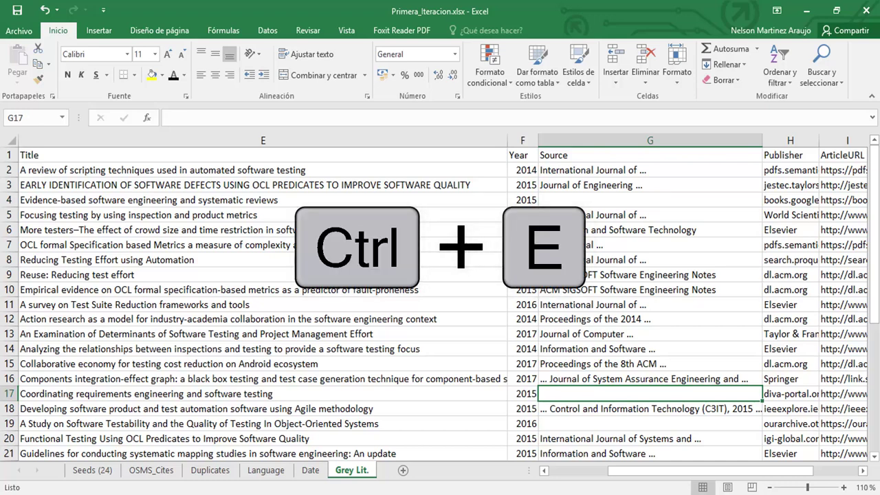
key("ctrl+e")
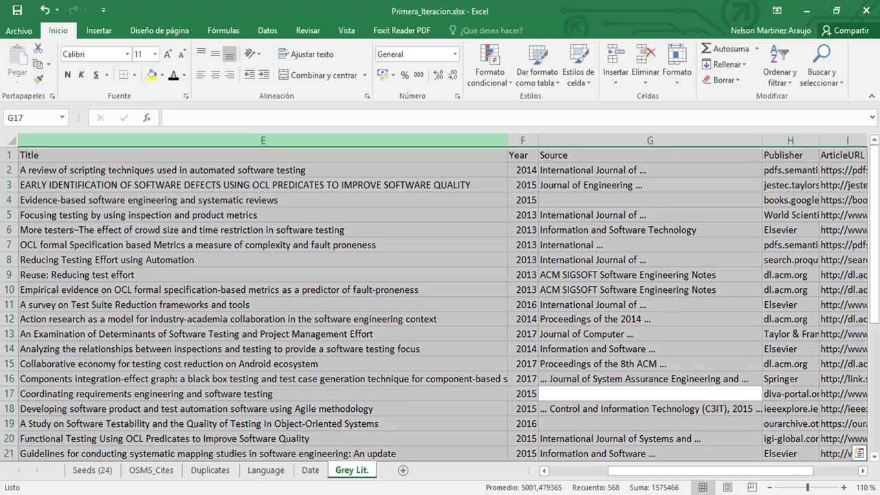
left_click(268, 31)
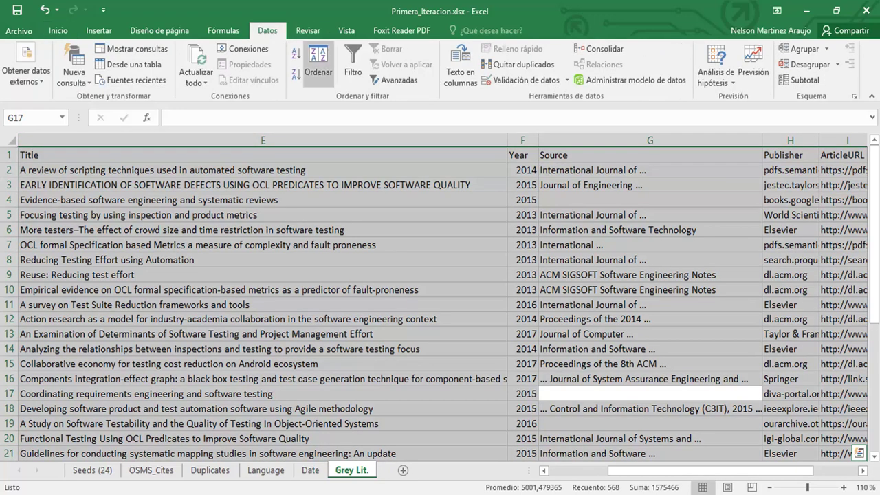
left_click(318, 62)
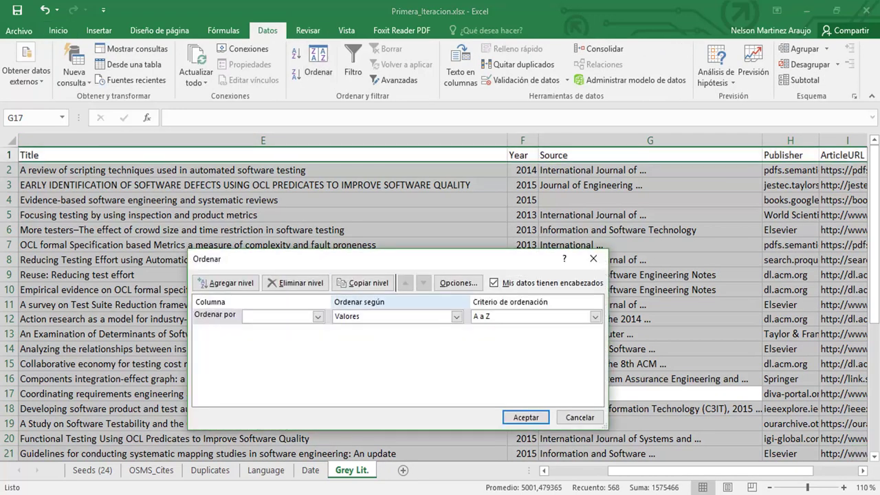
left_click(318, 317)
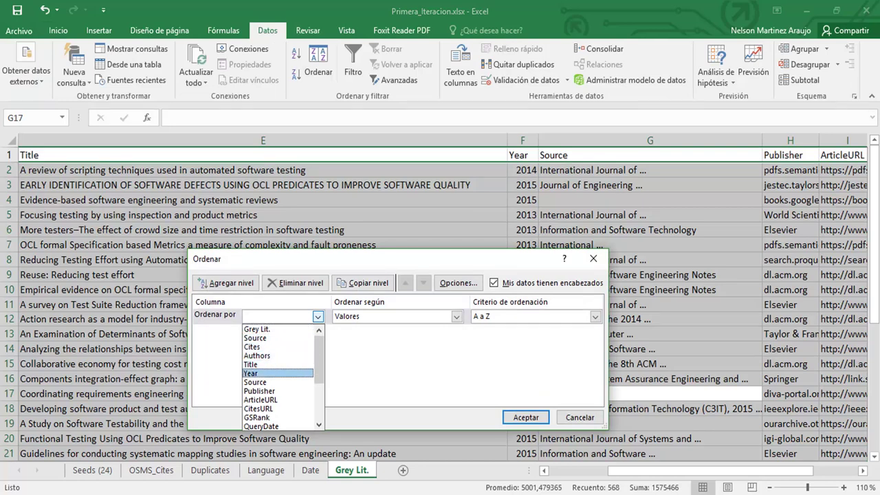
left_click(261, 382)
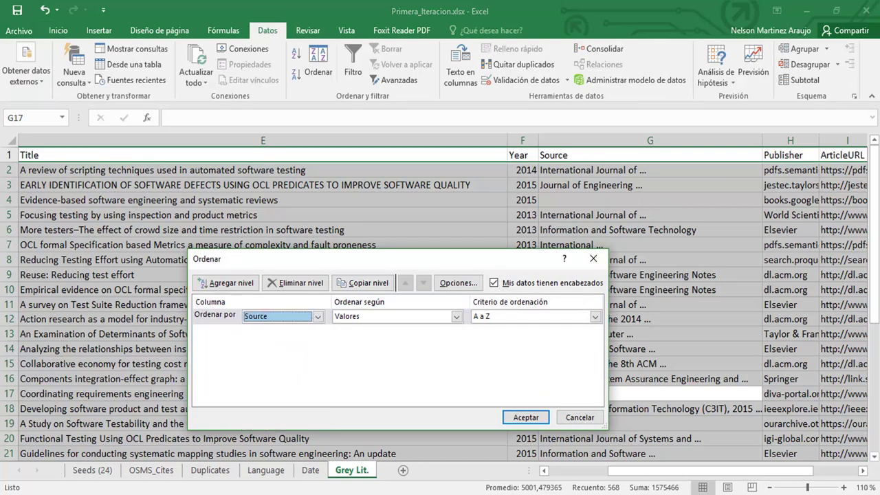
left_click(526, 417)
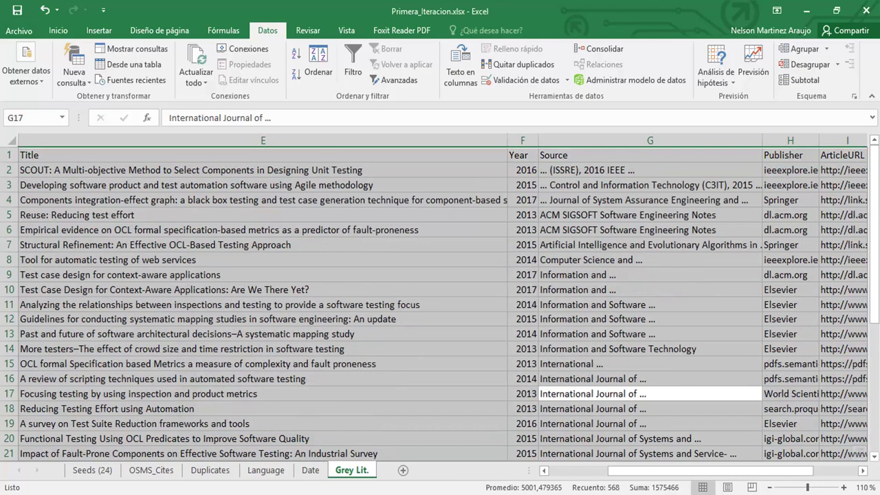
Mark the articles without a publication source with an X in the Grey Lit. column, cells A36 up to A30
left_click(847, 290)
mouse_move(874, 289)
left_mouse_down()
mouse_move(875, 366)
mouse_move(873, 290)
left_mouse_up()
left_click_drag(685, 470, 619, 470)
left_click(46, 454)
type("X")
key("Up")
type("X")
key("Up")
type("X")
key("Up")
type("X")
key("Up")
type("X")
key("Up")
type("X")
key("Up")
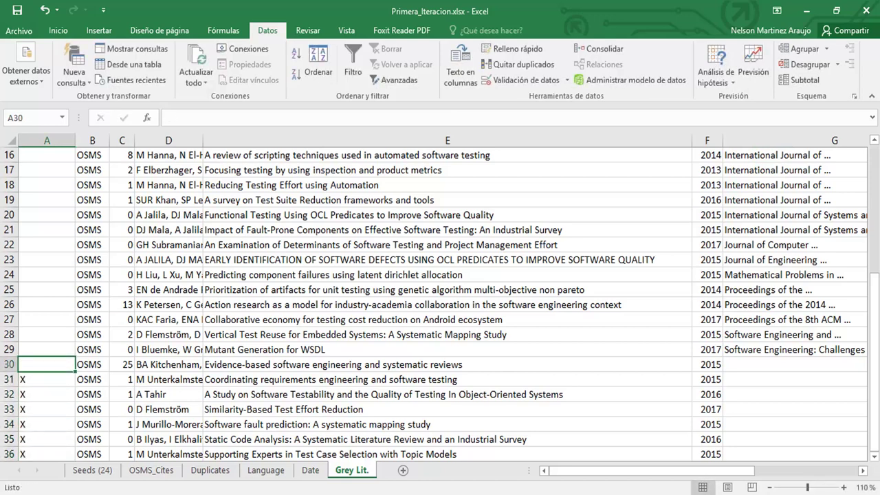
type("X")
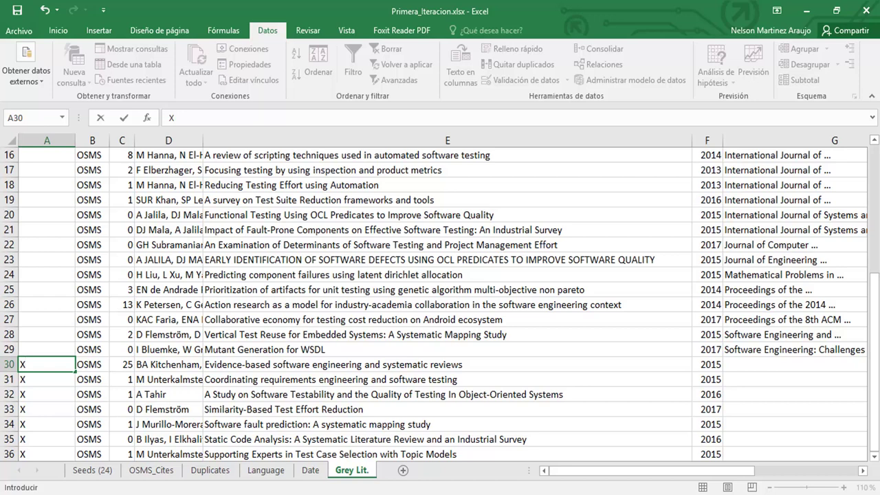
key("Up")
Examine the Type column M for document types such as HTML and BOOK among the articles without a source
left_click_drag(875, 362, 875, 232)
left_click(791, 155)
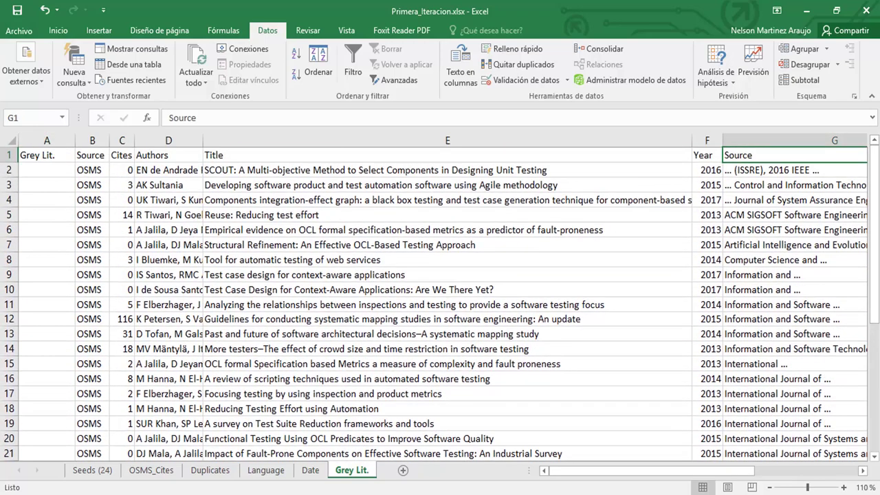
key("Right")
key("Right")
key("Right")
key("Right")
key("Right")
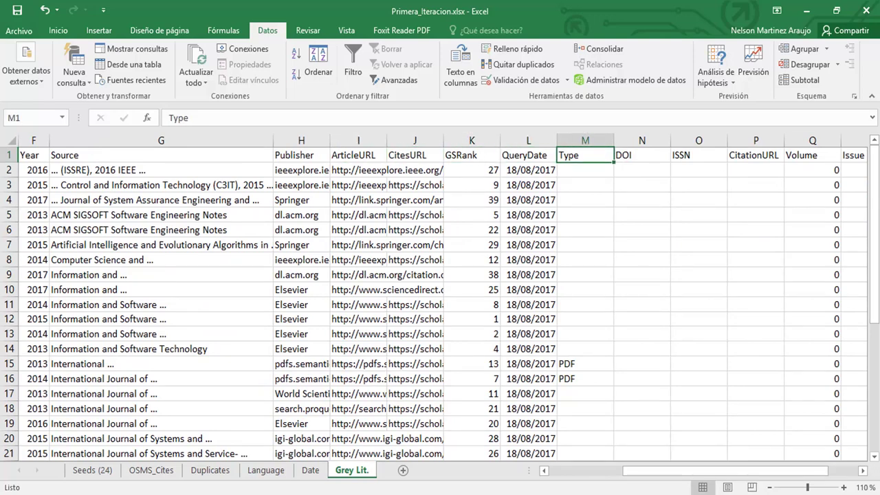
left_click_drag(875, 190, 875, 199)
left_click(585, 409)
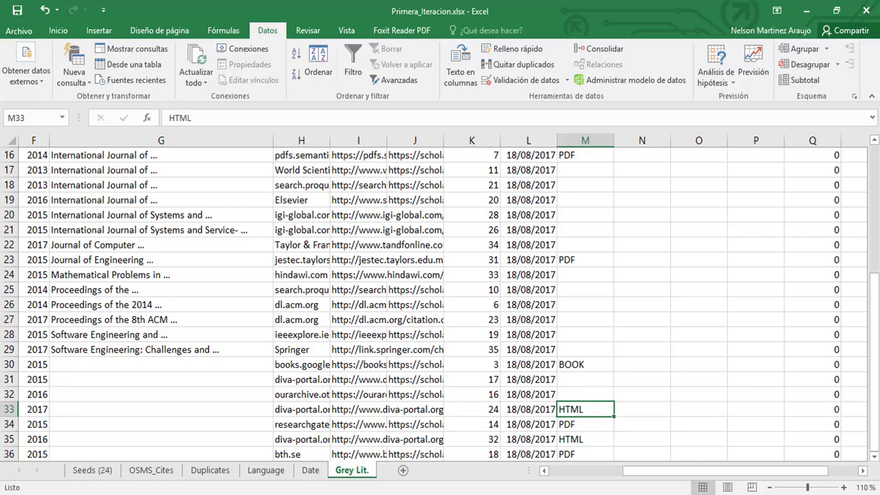
left_click(585, 364)
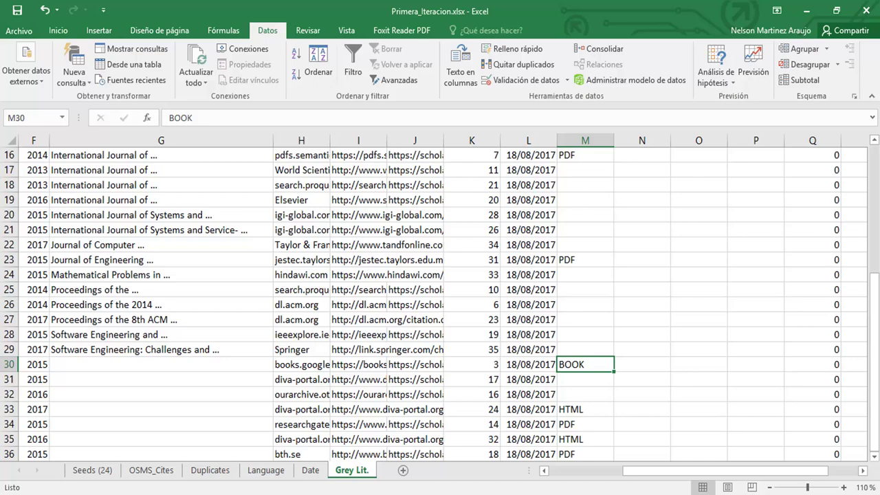
Widen the ArticleURL column and check the Grey Lit. column's X marks down to the last article
scroll(440, 302, "up", 5)
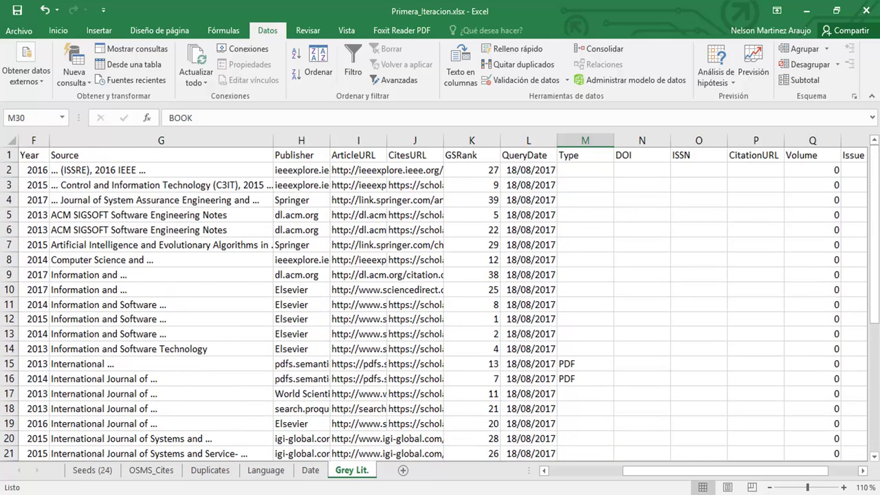
left_click_drag(388, 140, 450, 140)
left_click(412, 155)
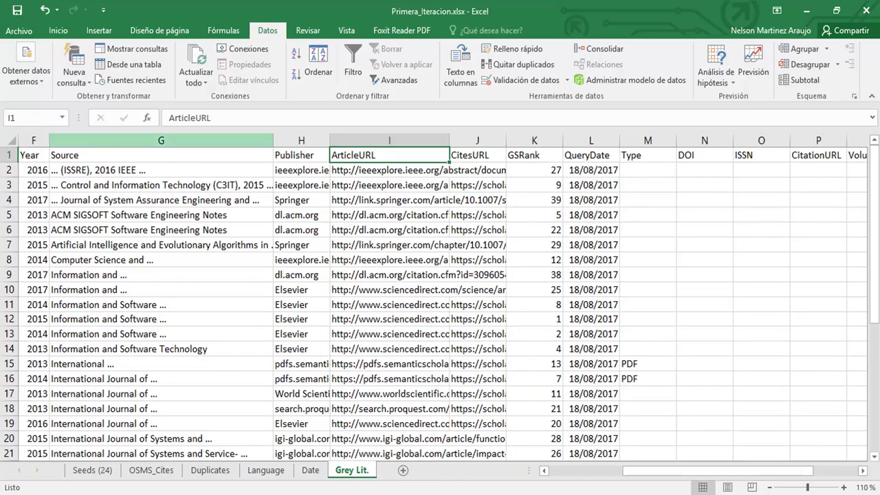
scroll(440, 303, "left", 5)
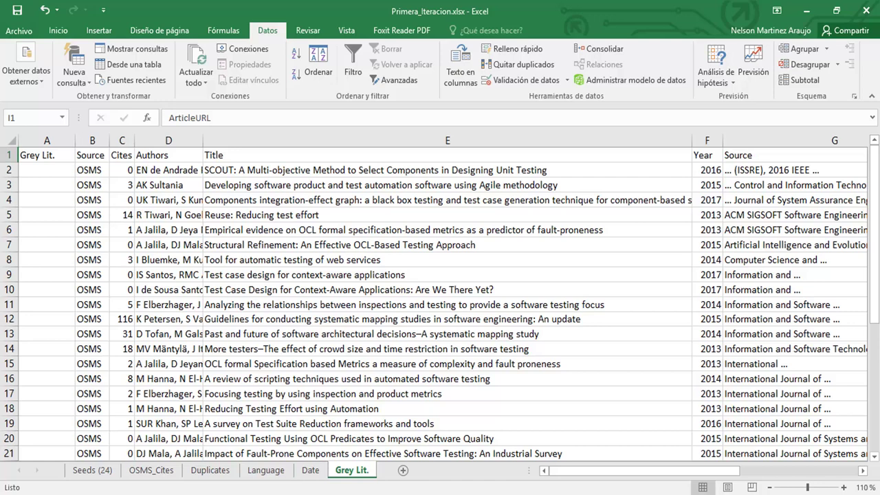
left_click(46, 170)
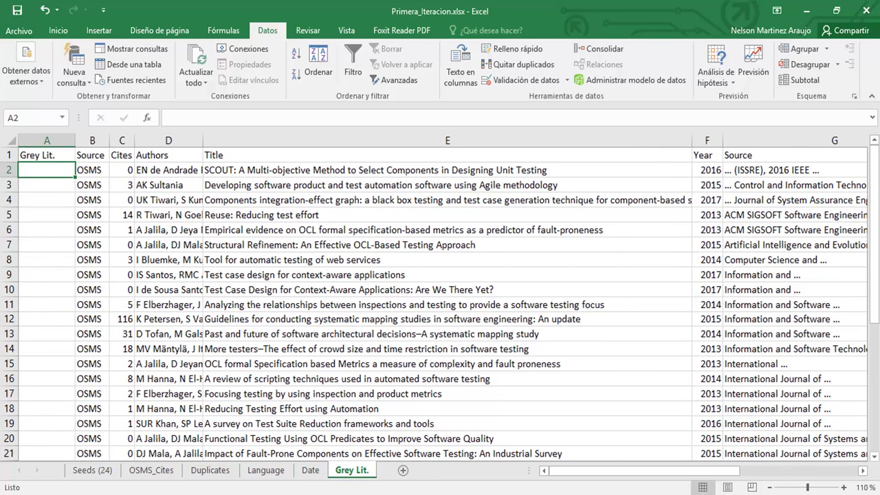
scroll(441, 302, "down", 10)
scroll(440, 303, "up", 2)
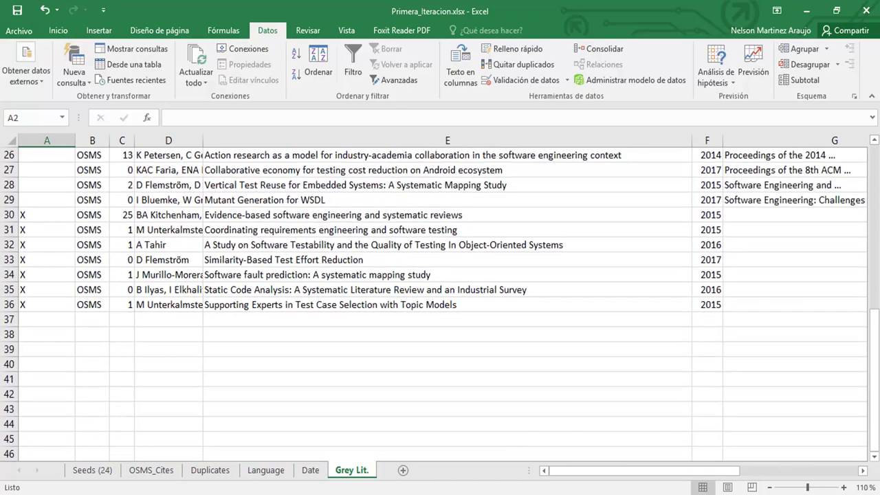
scroll(440, 303, "up", 8)
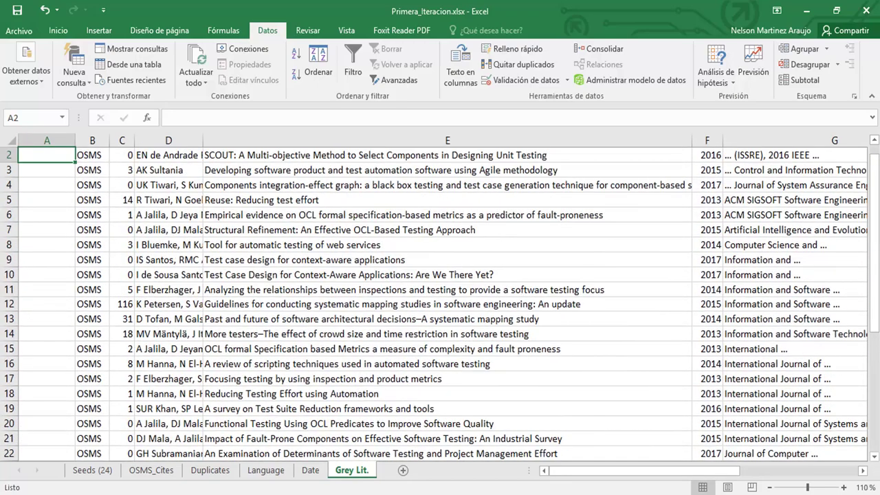